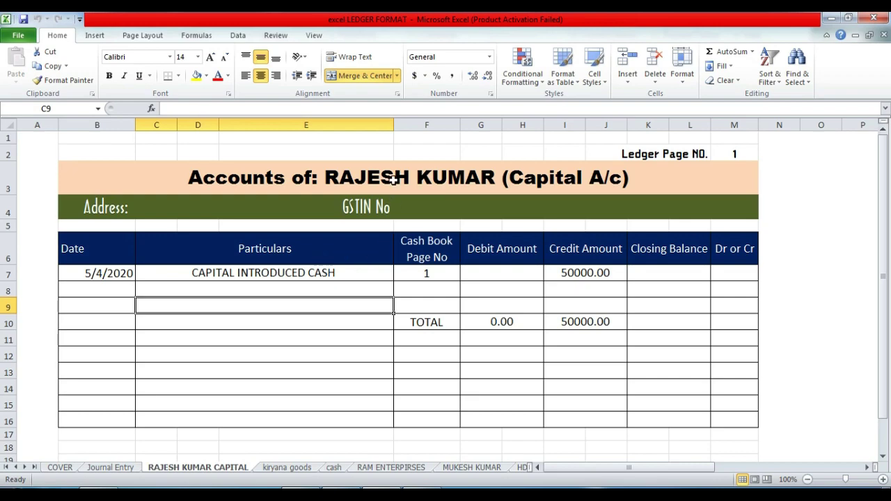
# Review the capital account's header and first entry, and open the kiryana goods ledger sheet
pyautogui.click(394, 179)
pyautogui.click(536, 275)
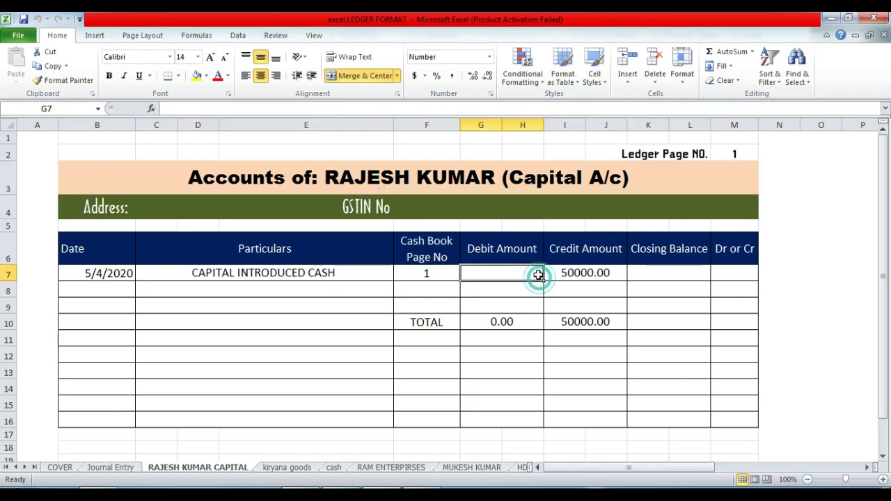
pyautogui.click(286, 468)
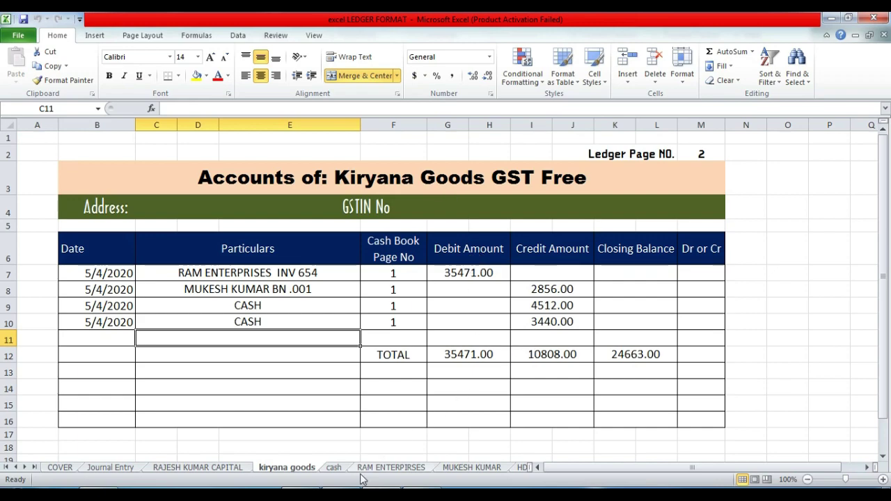
# Switch to Tally.ERP 9 and open the voucher list of the KIRYANA GOODS GST FREE PUR ledger
pyautogui.hotkey('alt', 'Tab')
pyautogui.press('Escape')
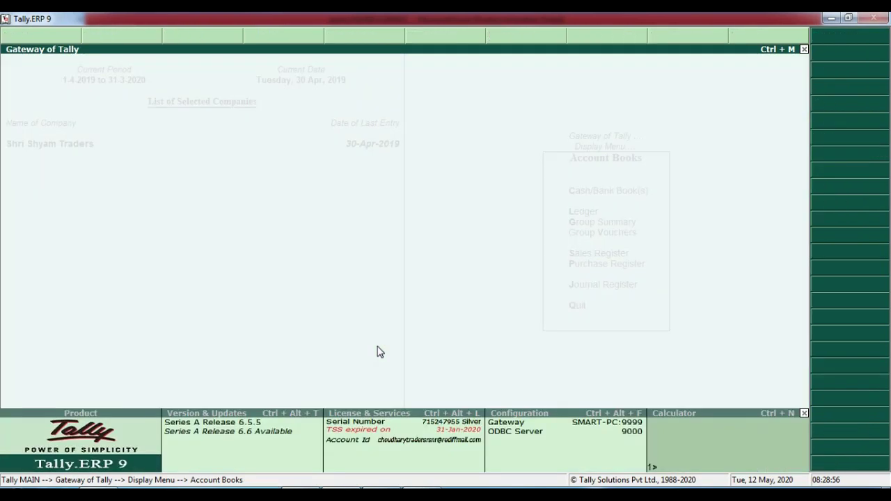
pyautogui.press('Up')
pyautogui.press('Up')
pyautogui.press('Up')
pyautogui.press('Up')
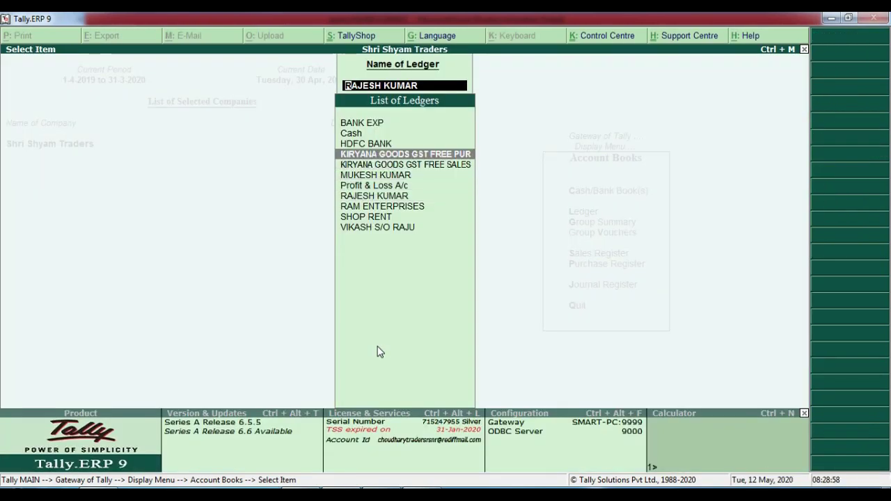
pyautogui.press('Return')
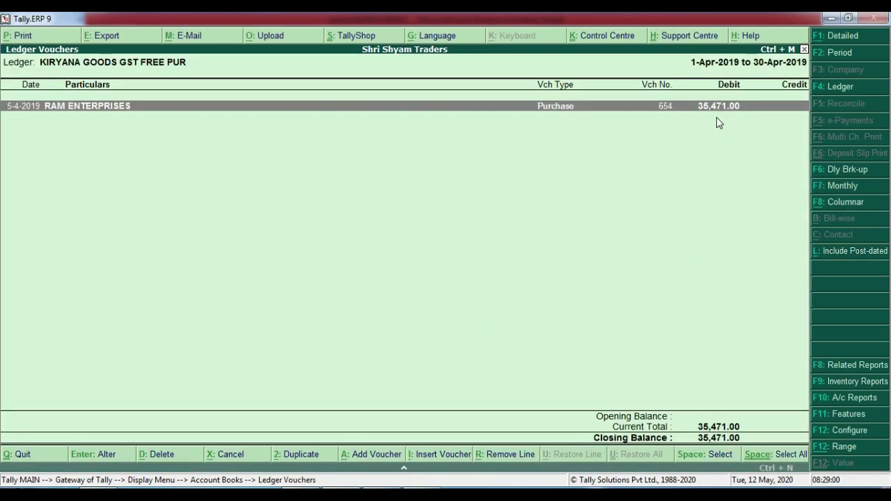
# Switch to Excel and check the purchase entry's debit amount and the debit total in the kiryana goods ledger
pyautogui.hotkey('alt', 'Tab')
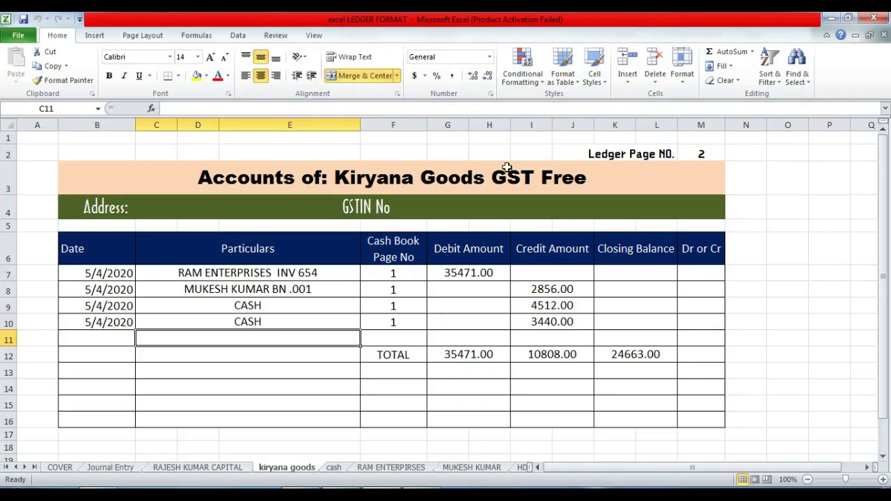
pyautogui.click(475, 274)
pyautogui.click(468, 356)
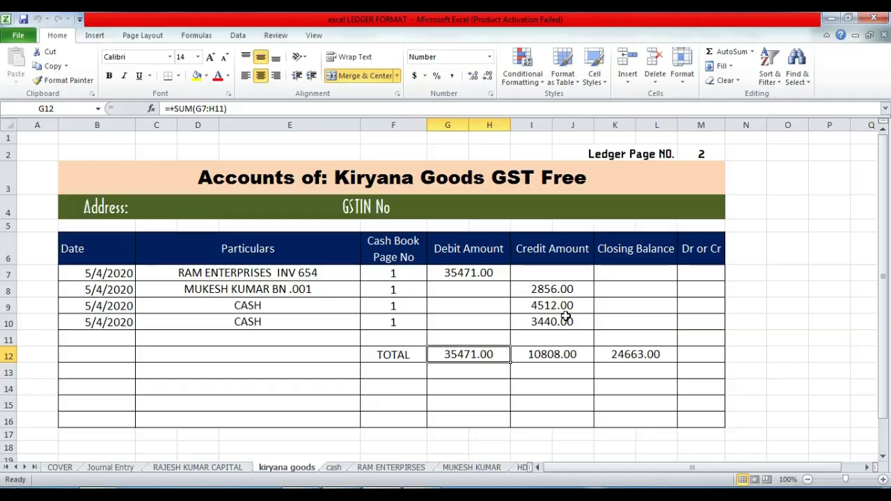
# Switch to Tally.ERP 9 and change the displayed ledger to KIRYANA GOODS GST FREE SALES
pyautogui.hotkey('alt', 'Tab')
pyautogui.press('F4')
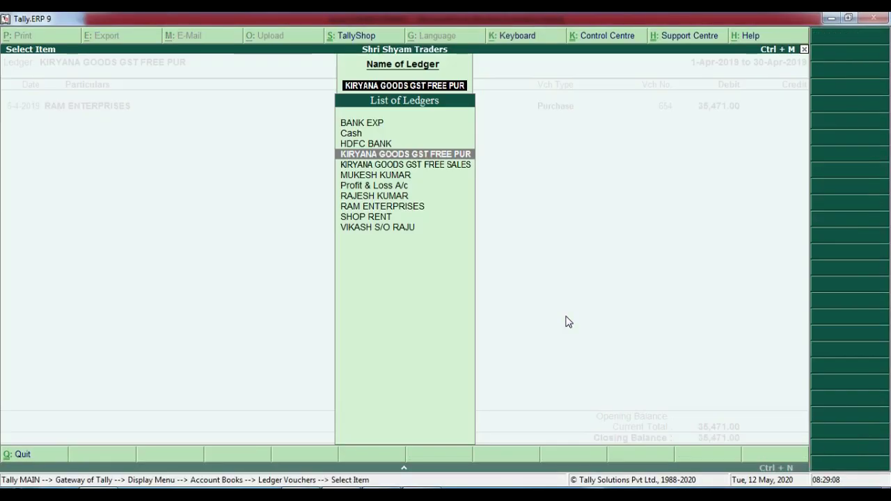
pyautogui.press('Down')
pyautogui.press('Return')
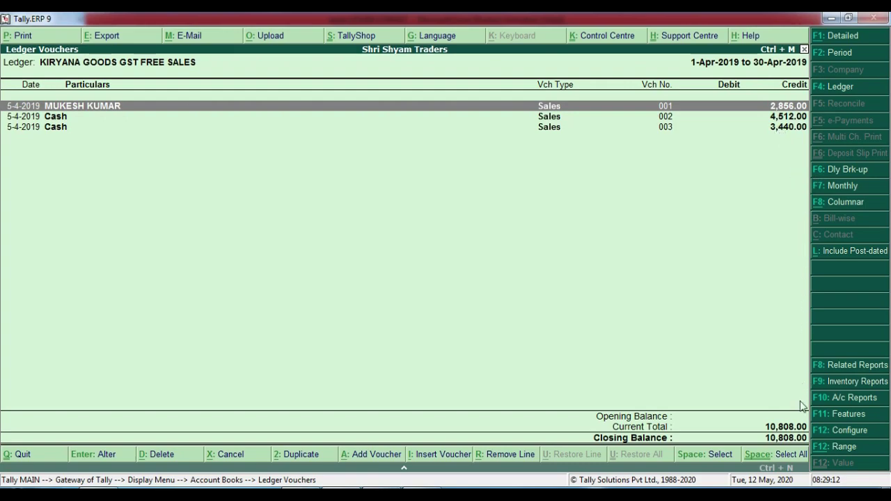
# Compare the credit total and first sales amount in Excel's kiryana goods ledger with the sales ledger in Tally.ERP 9
pyautogui.hotkey('alt', 'Tab')
pyautogui.click(559, 403)
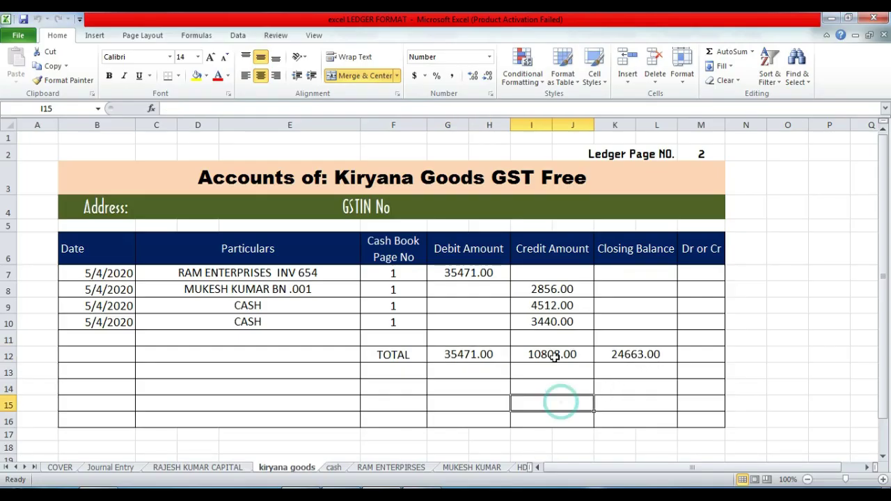
pyautogui.click(553, 355)
pyautogui.click(552, 290)
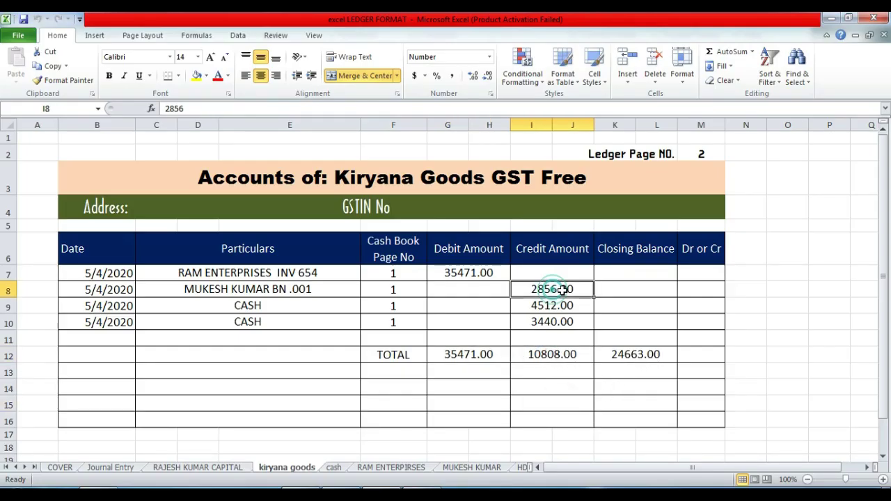
pyautogui.hotkey('alt', 'Tab')
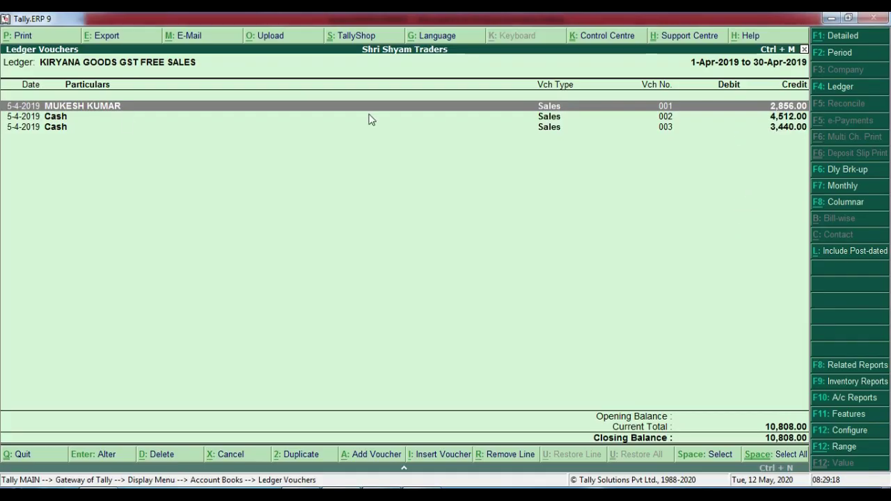
# Check the particulars and credit amounts of all three sales entries in Excel against the Tally.ERP 9 sales ledger
pyautogui.hotkey('alt', 'Tab')
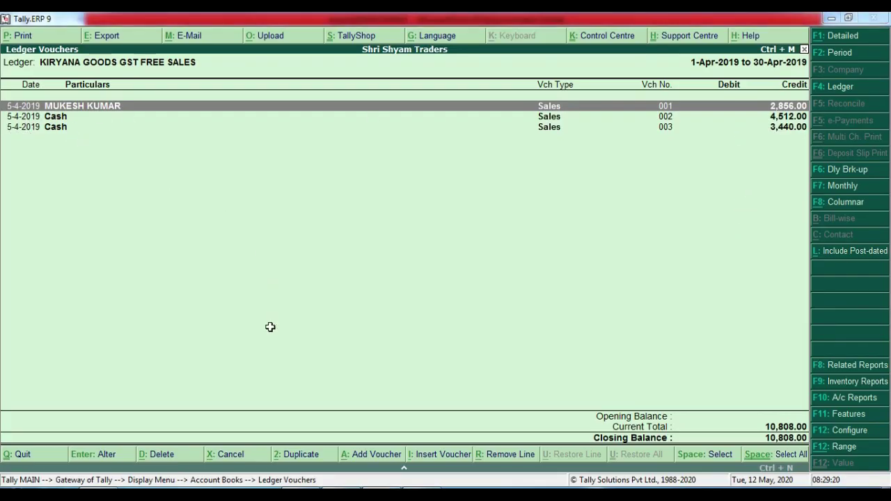
pyautogui.click(225, 348)
pyautogui.click(230, 291)
pyautogui.click(234, 305)
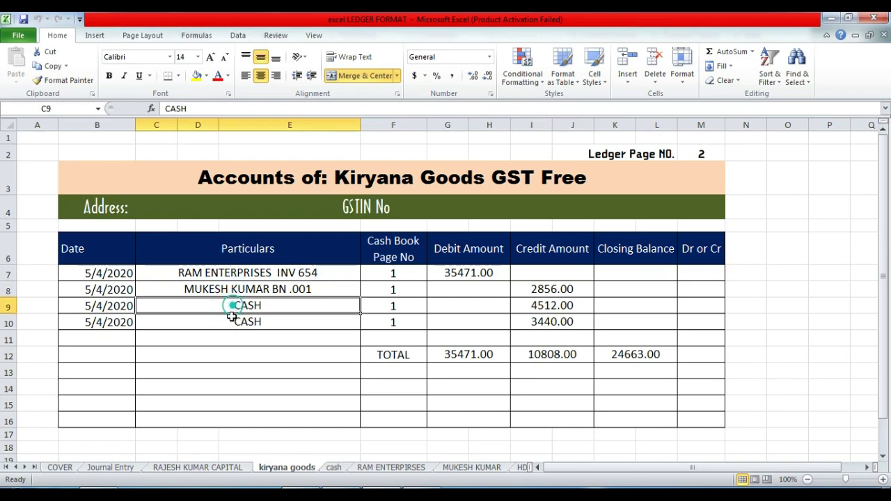
pyautogui.click(225, 322)
pyautogui.click(559, 293)
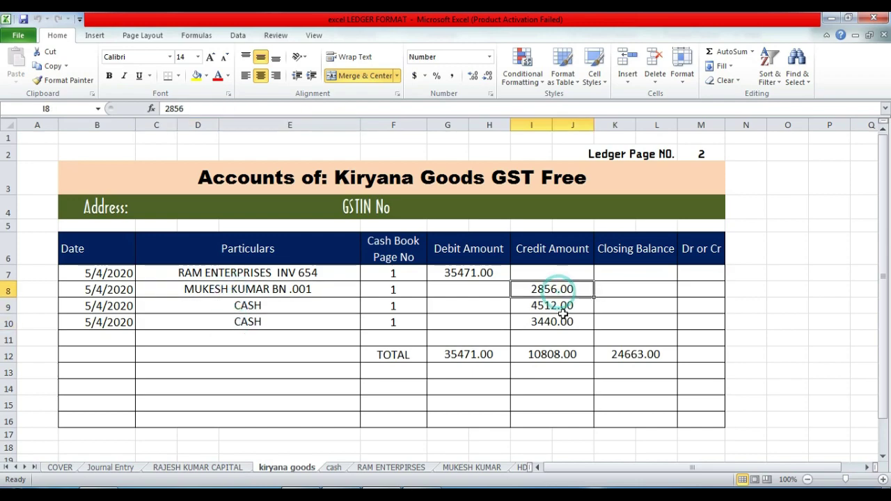
pyautogui.click(560, 306)
pyautogui.click(562, 322)
pyautogui.hotkey('alt', 'Tab')
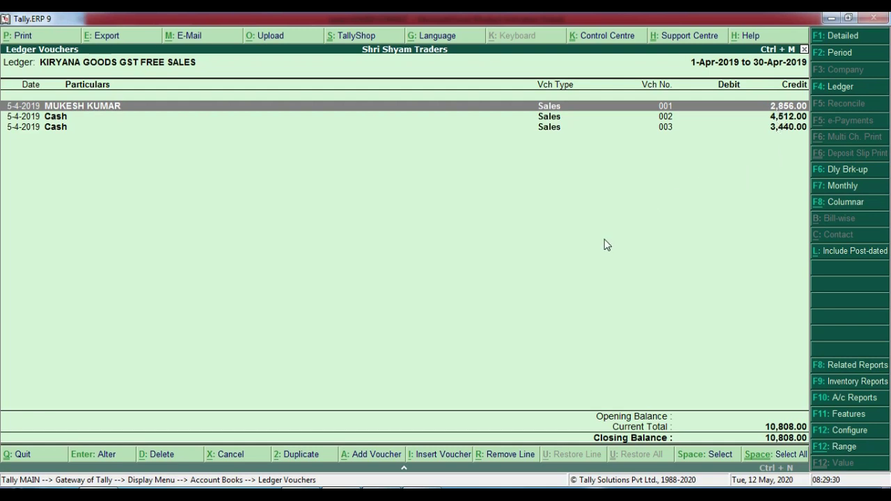
# Open the cash sheet in Excel, and display the Cash ledger in Tally.ERP 9
pyautogui.hotkey('alt', 'Tab')
pyautogui.click(334, 467)
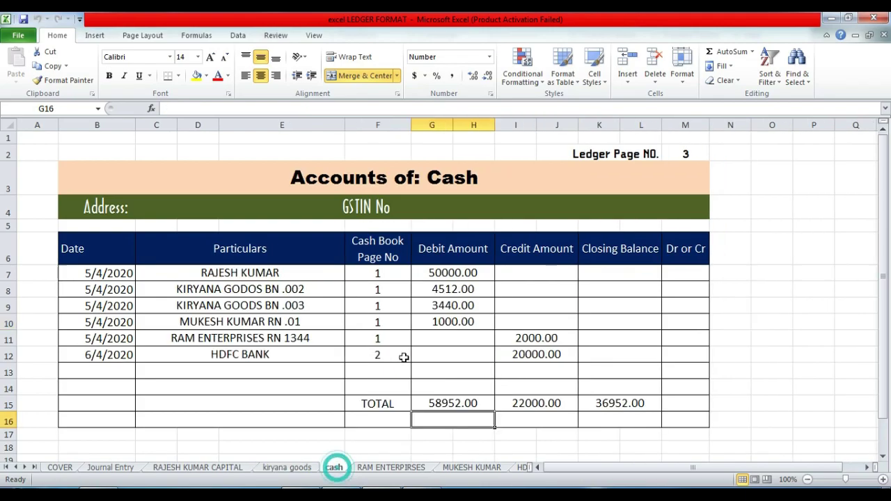
pyautogui.click(404, 330)
pyautogui.hotkey('alt', 'Tab')
pyautogui.press('F4')
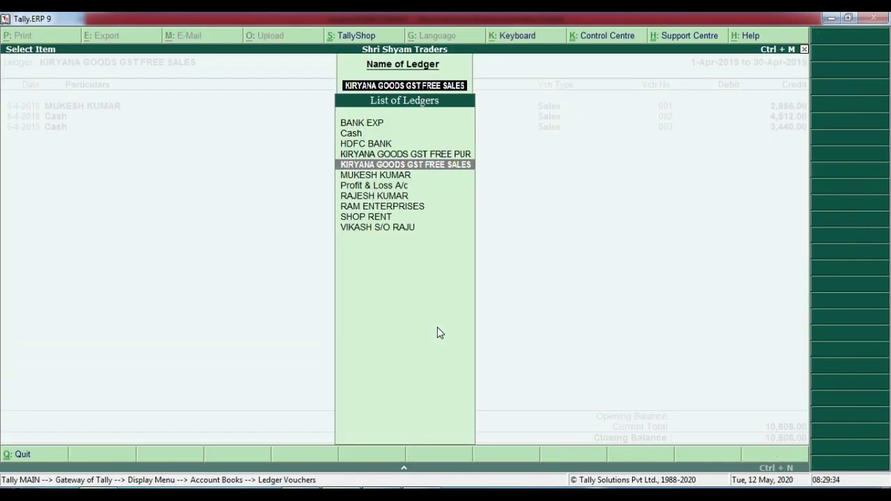
pyautogui.write('c')
pyautogui.press('Return')
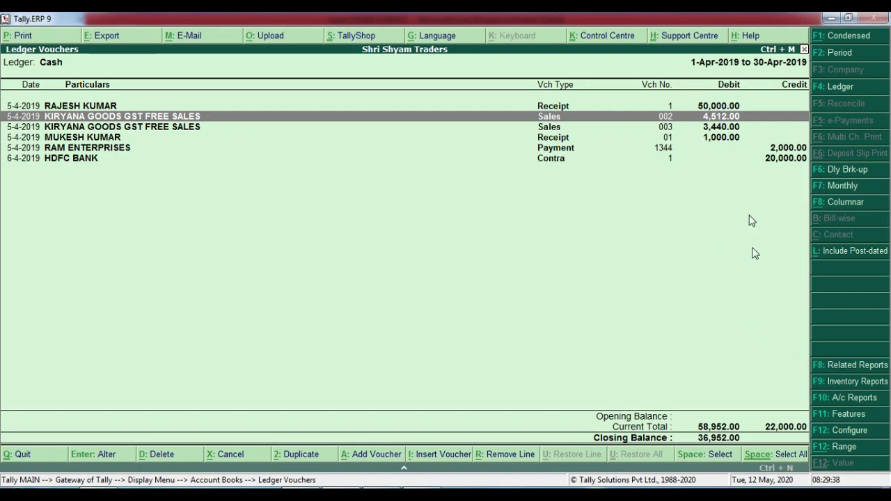
# Compare the debit and credit totals of Excel's cash sheet with the Cash ledger in Tally.ERP 9
pyautogui.hotkey('alt', 'Tab')
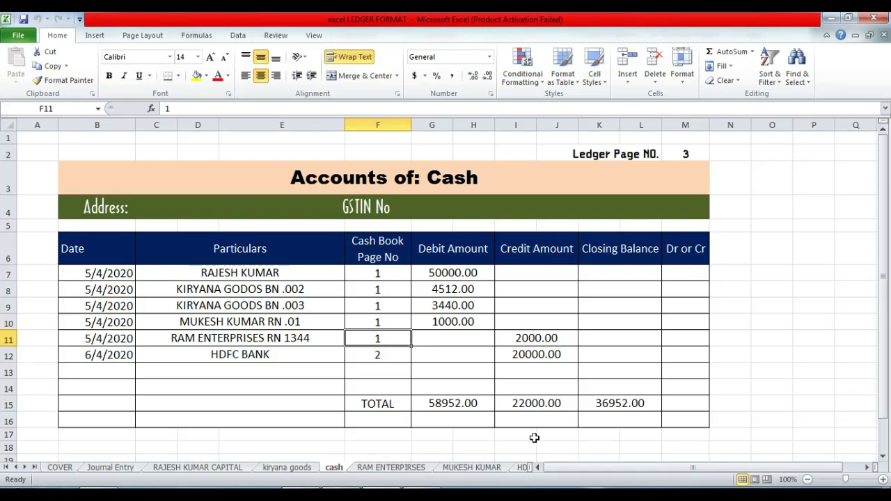
pyautogui.click(462, 435)
pyautogui.click(441, 404)
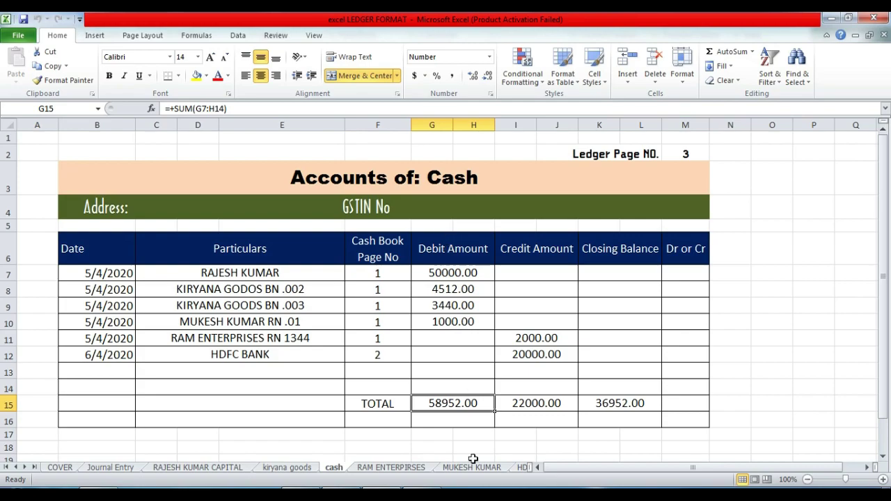
pyautogui.click(535, 406)
pyautogui.hotkey('alt', 'Tab')
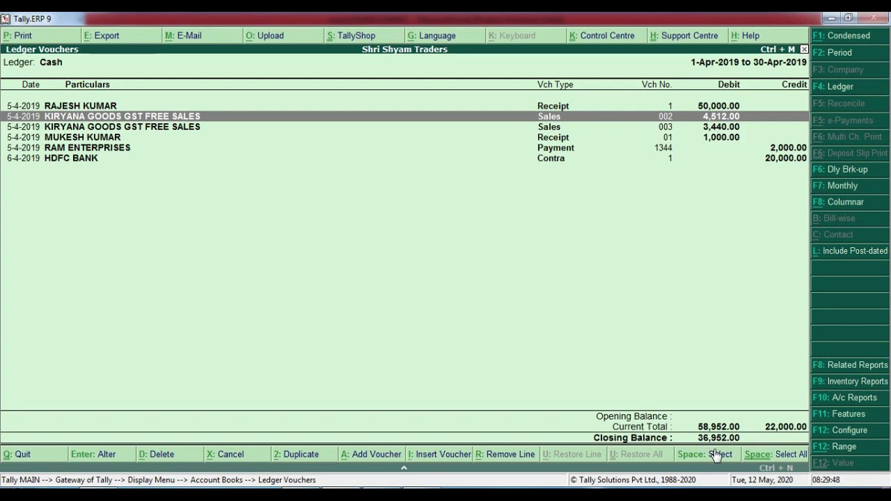
# Check the closing balance on Excel's cash sheet against the Cash ledger in Tally.ERP 9
pyautogui.hotkey('alt', 'Tab')
pyautogui.click(632, 422)
pyautogui.click(626, 405)
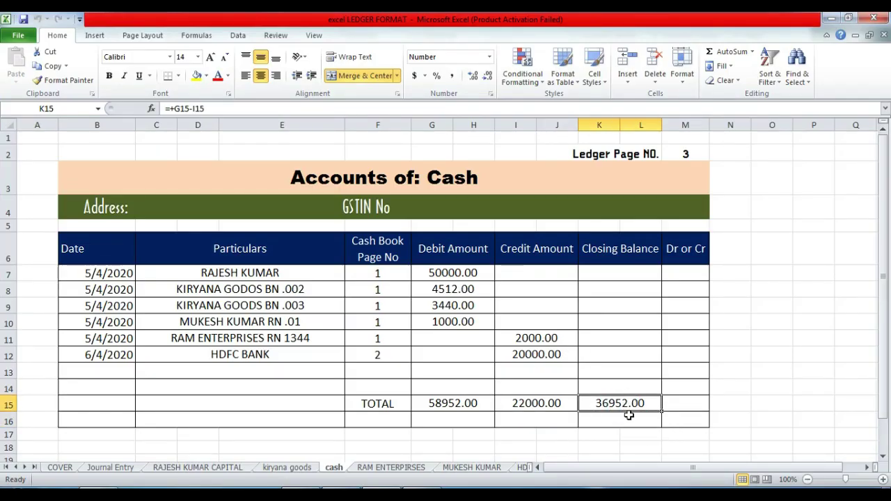
pyautogui.hotkey('alt', 'Tab')
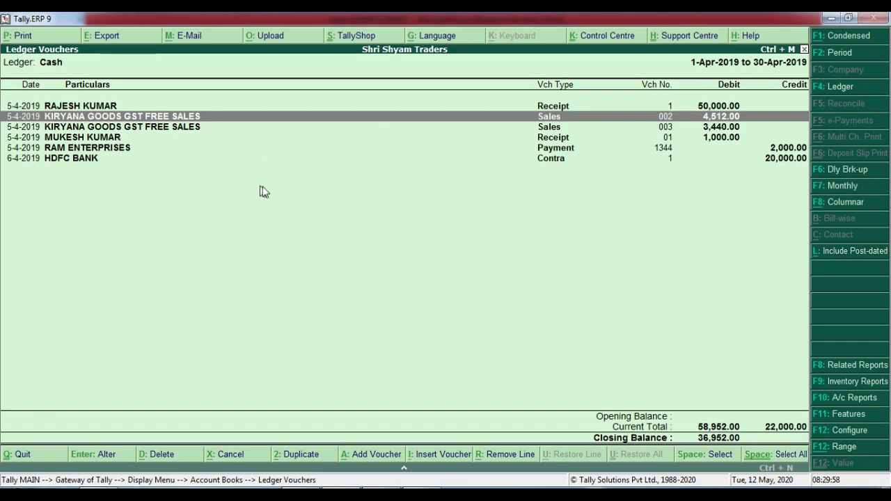
# Alternate between Excel and Tally.ERP 9 to compare the individual cash entries in both ledgers
pyautogui.hotkey('alt', 'Tab')
pyautogui.hotkey('alt', 'Tab')
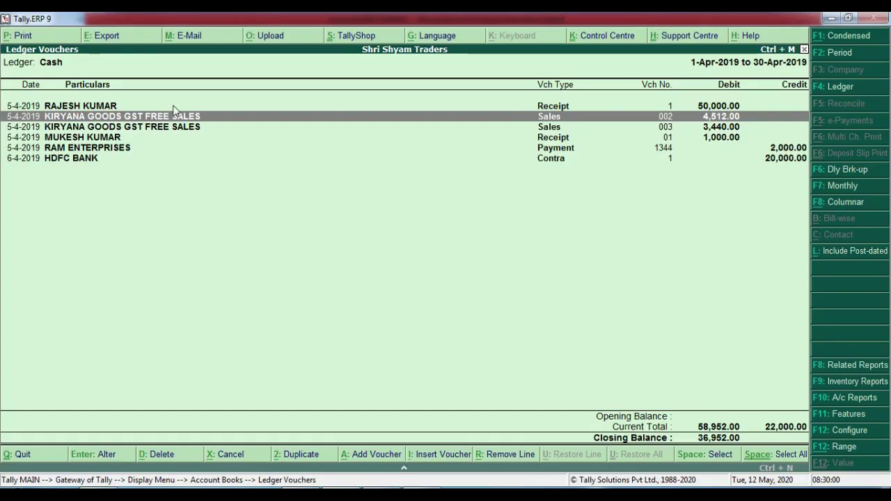
pyautogui.hotkey('alt', 'Tab')
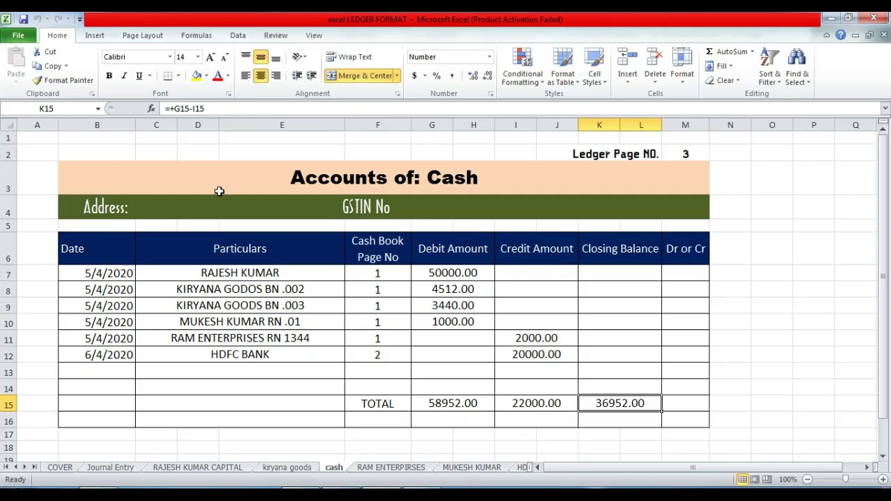
pyautogui.hotkey('alt', 'Tab')
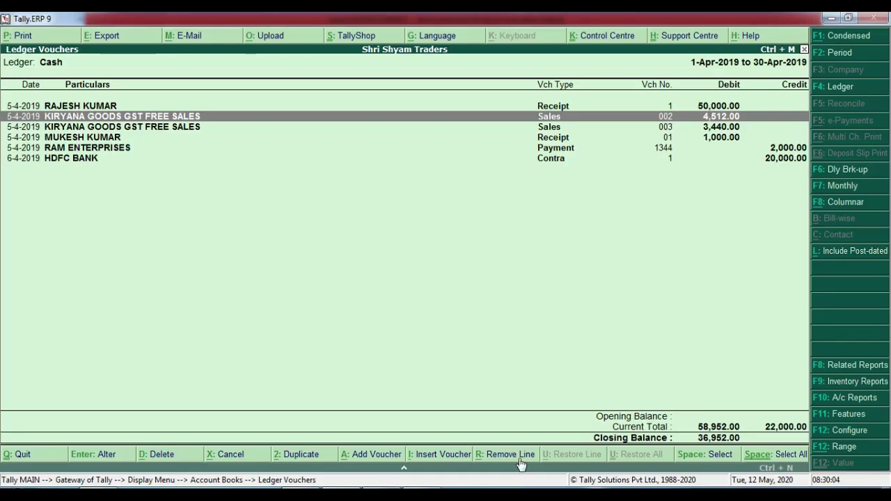
# Open the RAM ENTERPIRSES sheet in Excel, and display the RAM ENTERPRISES ledger in Tally.ERP 9
pyautogui.hotkey('alt', 'Tab')
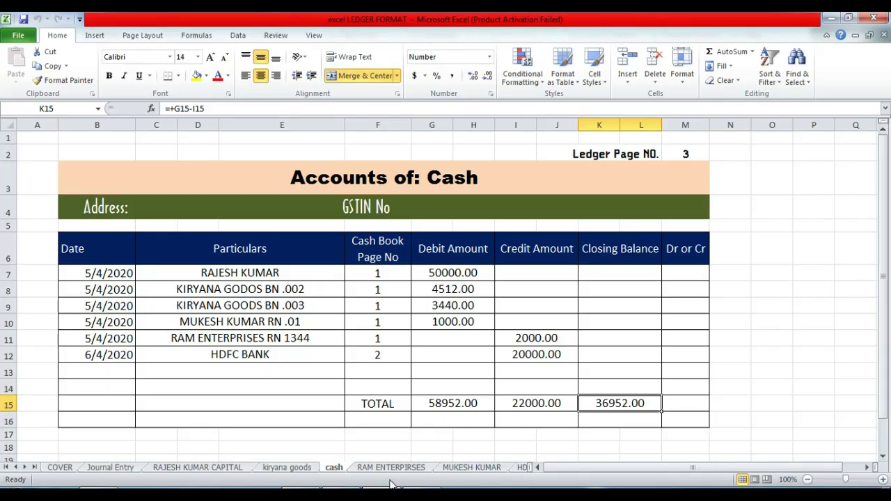
pyautogui.click(390, 467)
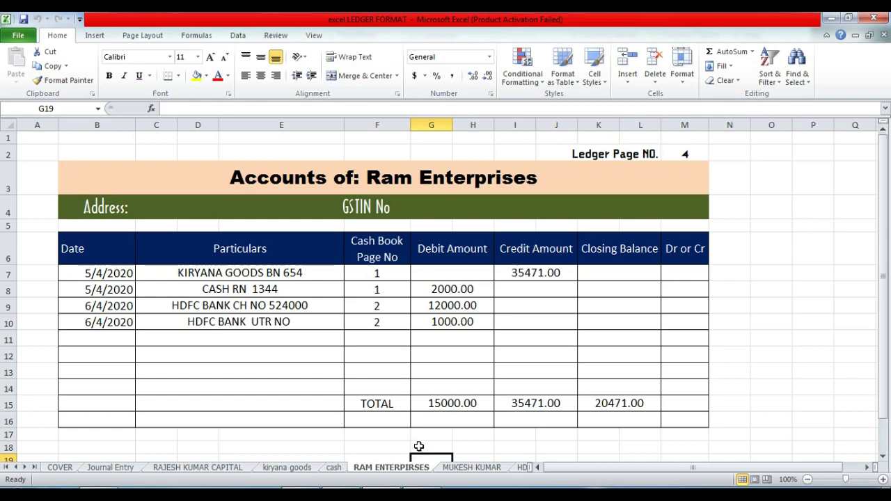
pyautogui.hotkey('alt', 'Tab')
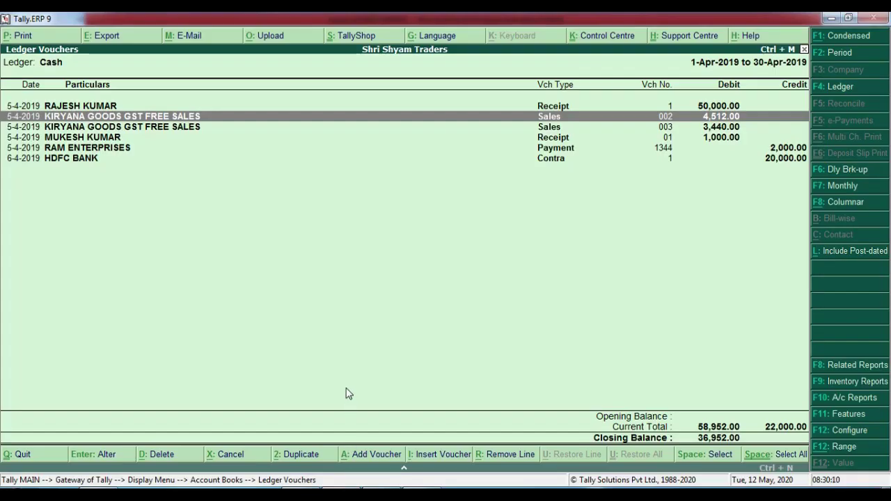
pyautogui.press('F4')
pyautogui.write('RAM')
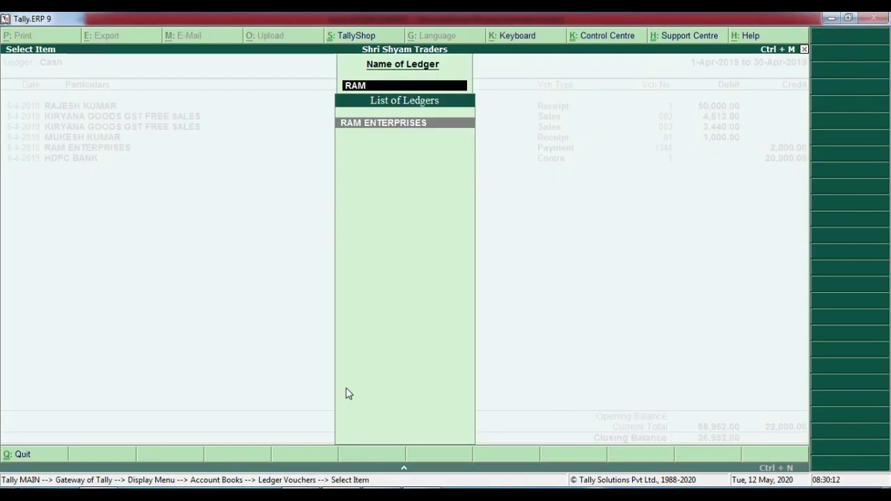
pyautogui.press('Return')
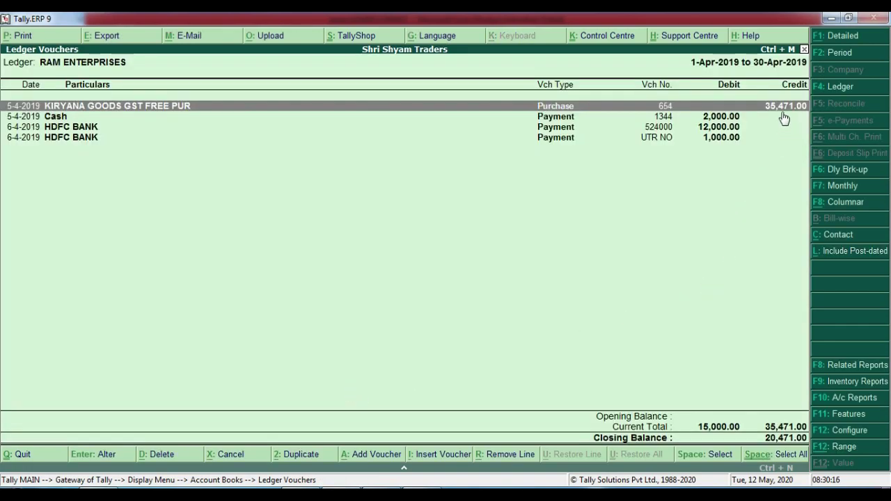
# Switch to Excel and check the purchase credit, first debit payment, and credit and debit totals of the Ram Enterprises ledger
pyautogui.hotkey('alt', 'Tab')
pyautogui.click(539, 356)
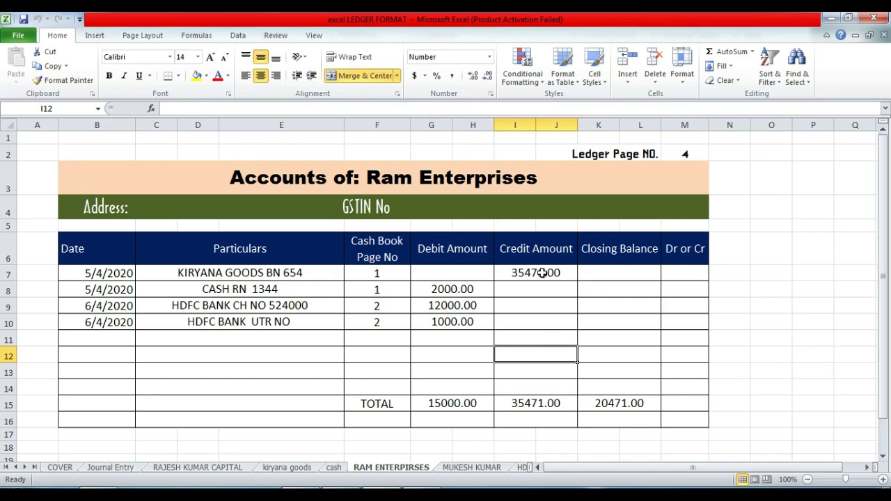
pyautogui.click(543, 273)
pyautogui.click(534, 405)
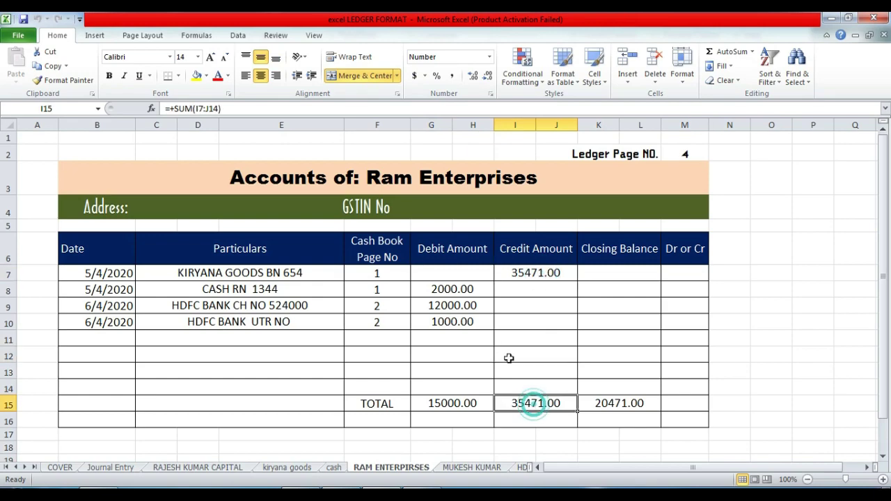
pyautogui.click(465, 289)
pyautogui.click(453, 405)
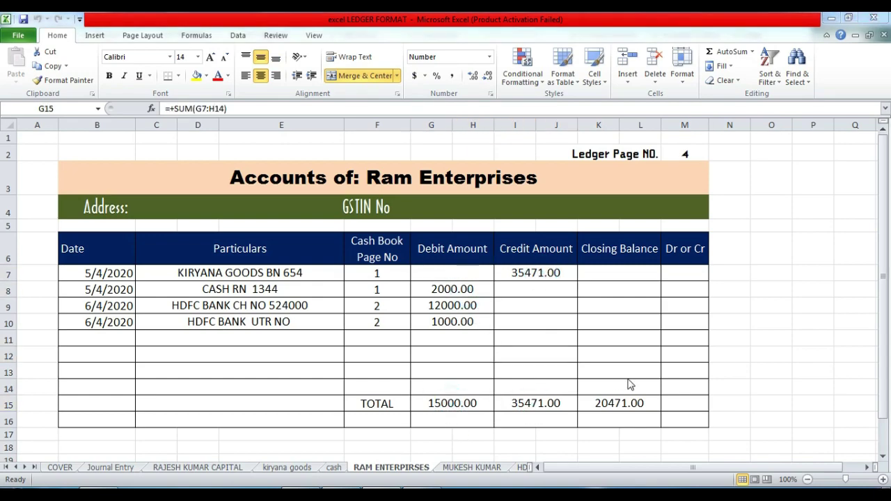
# Compare the RAM ENTERPRISES entries and totals in Tally.ERP 9 with the matching Excel sheet
pyautogui.hotkey('alt', 'Tab')
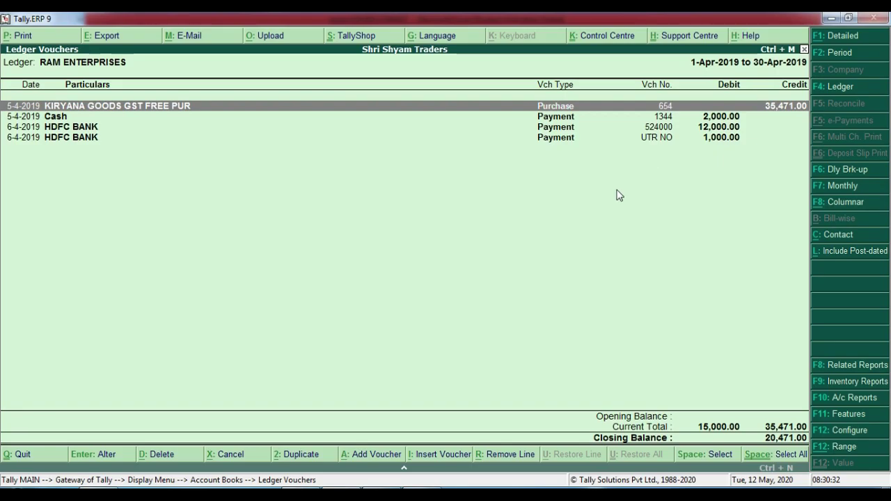
pyautogui.hotkey('alt', 'Tab')
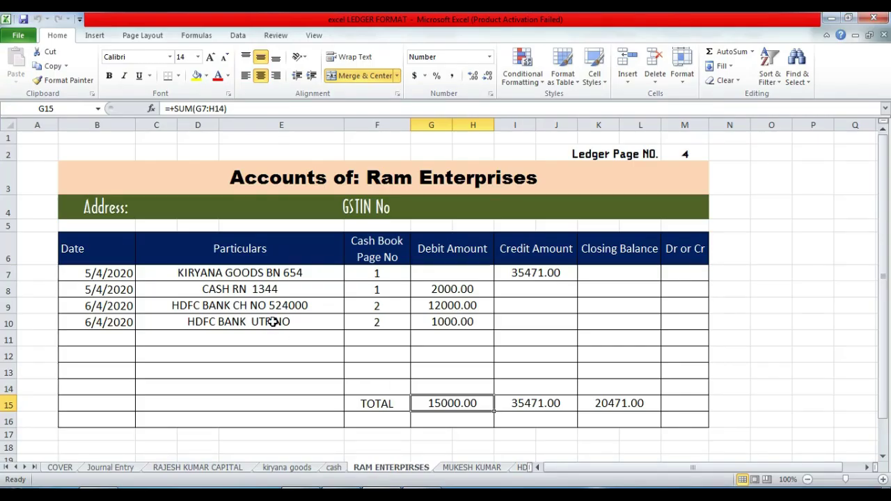
# Open the customer's sheet with ledger page 5 in Excel, and display the same customer's ledger in Tally.ERP 9
pyautogui.click(459, 467)
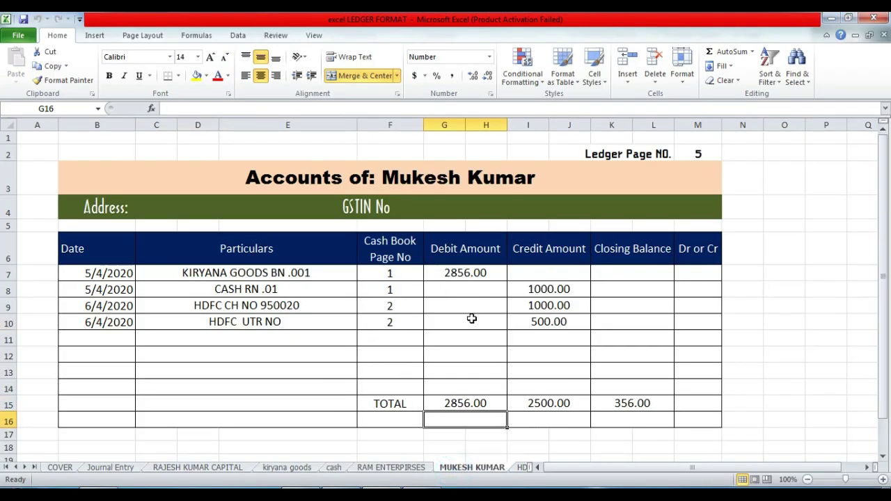
pyautogui.hotkey('alt', 'Tab')
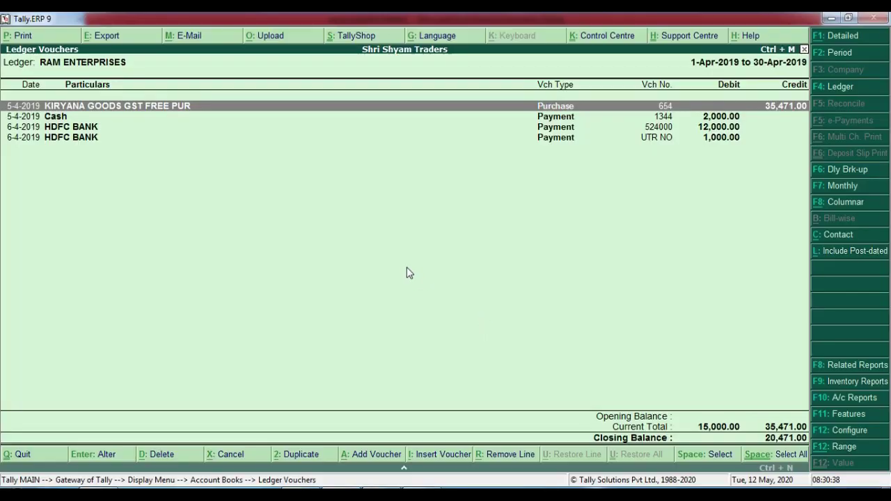
pyautogui.press('F4')
pyautogui.write('MUK')
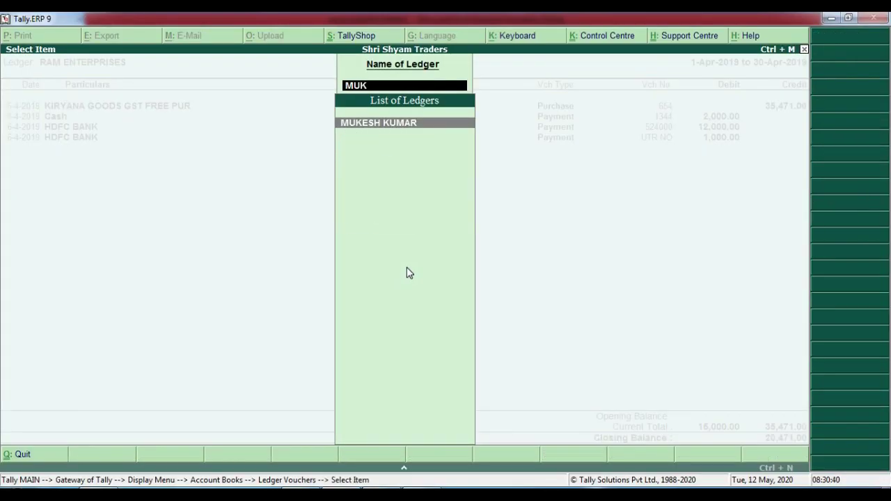
pyautogui.press('Return')
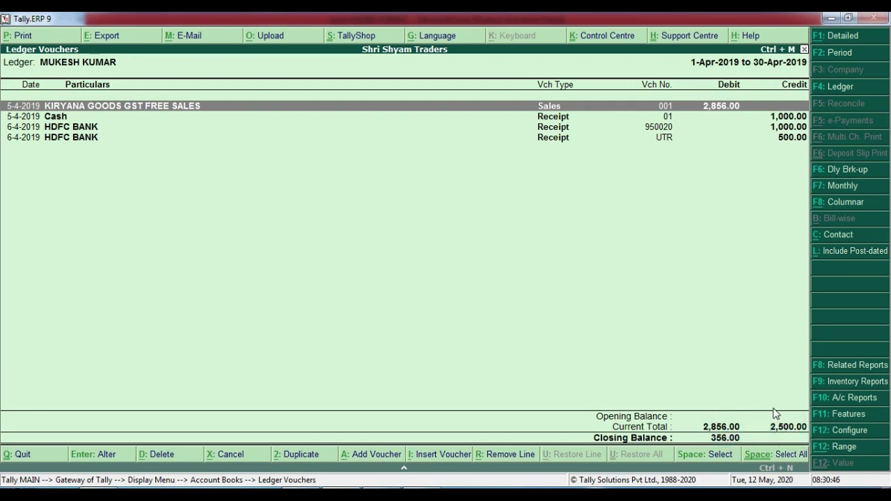
# Check the customer's debit and credit totals and three credit receipts in Excel against the ledger in Tally.ERP 9
pyautogui.hotkey('alt', 'Tab')
pyautogui.click(492, 407)
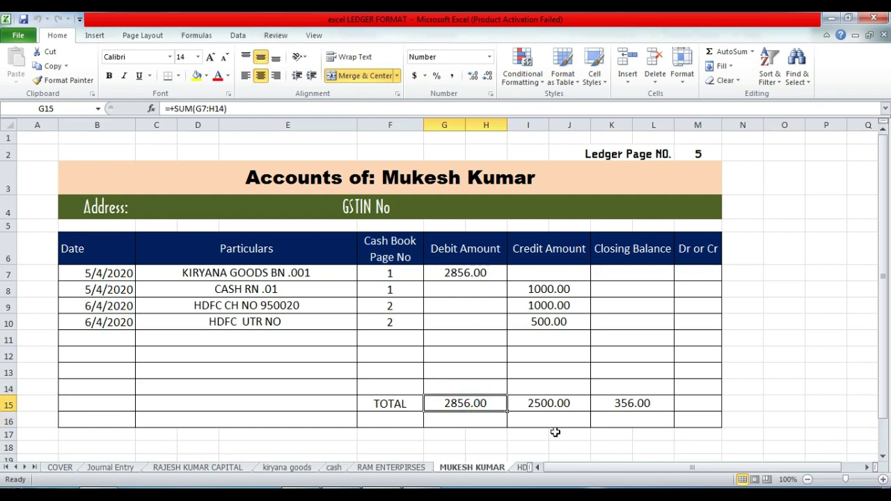
pyautogui.click(558, 403)
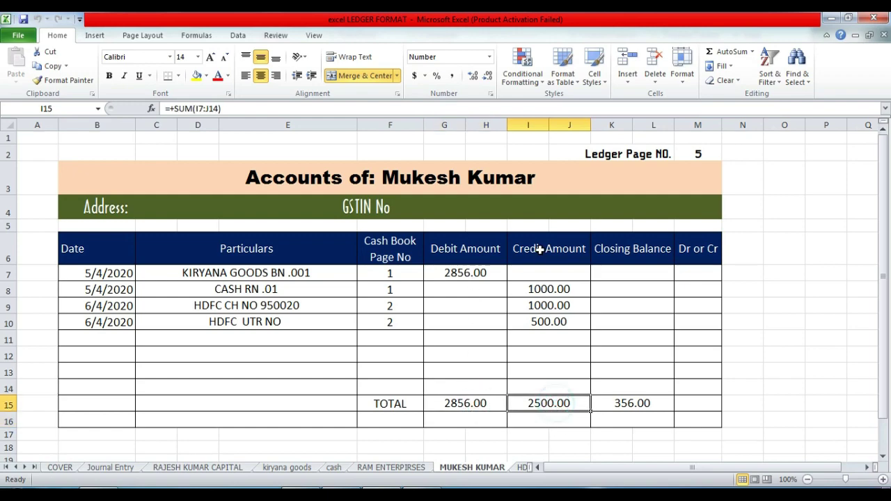
pyautogui.click(577, 295)
pyautogui.click(571, 305)
pyautogui.click(566, 322)
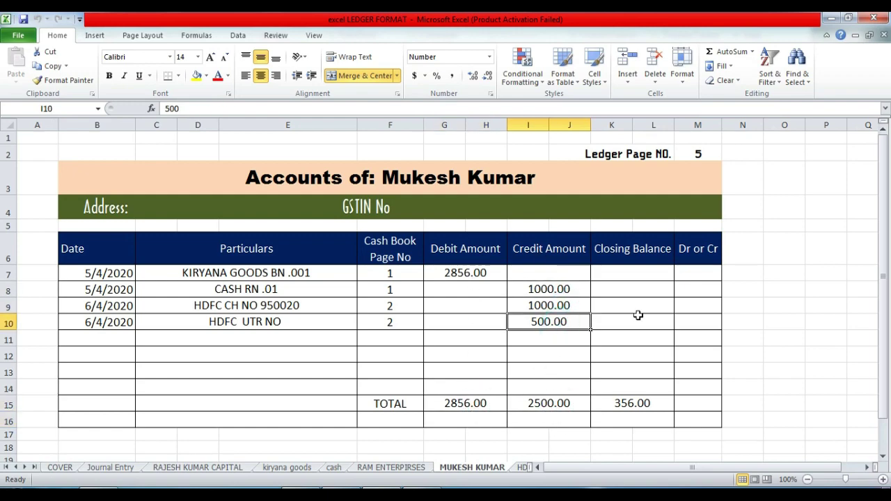
pyautogui.hotkey('alt', 'Tab')
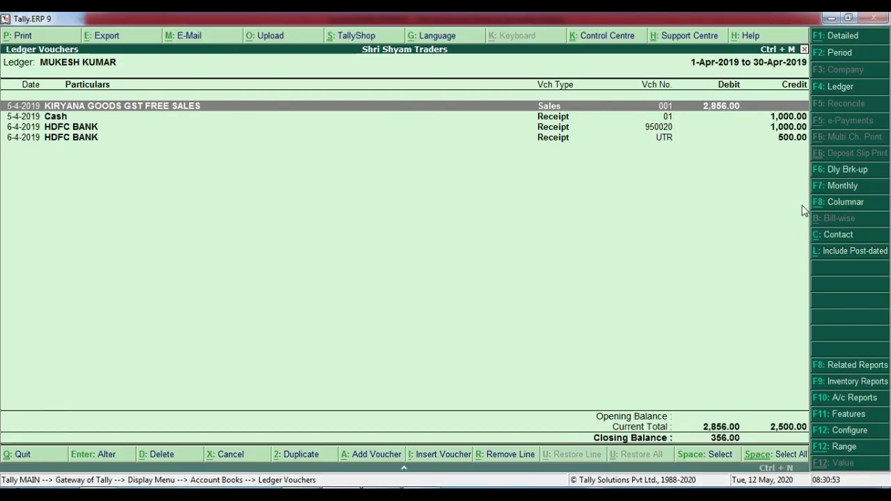
pyautogui.click(782, 139)
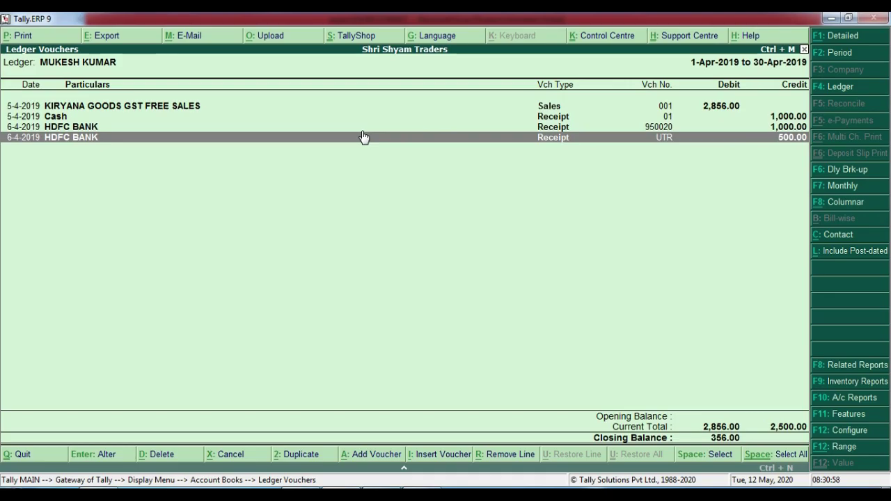
# Open the HDFC BANK sheet in Excel, and display the HDFC BANK ledger in Tally.ERP 9
pyautogui.hotkey('alt', 'Tab')
pyautogui.click(524, 469)
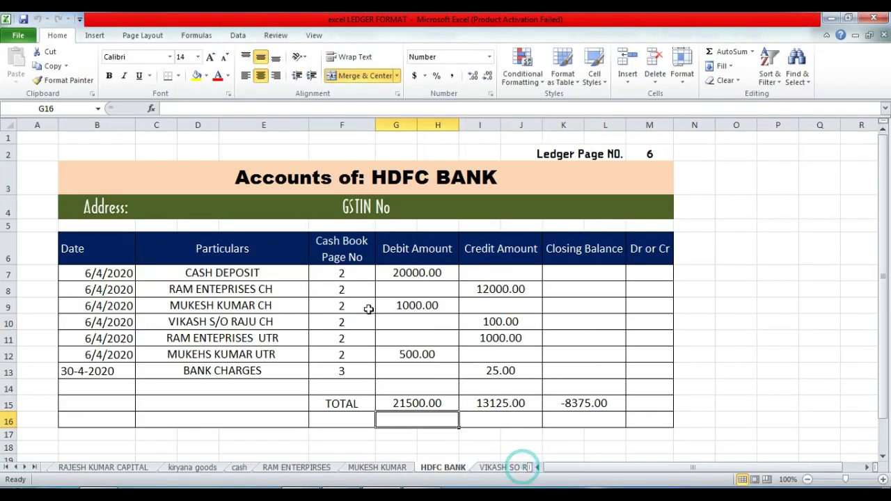
pyautogui.hotkey('alt', 'Tab')
pyautogui.press('F4')
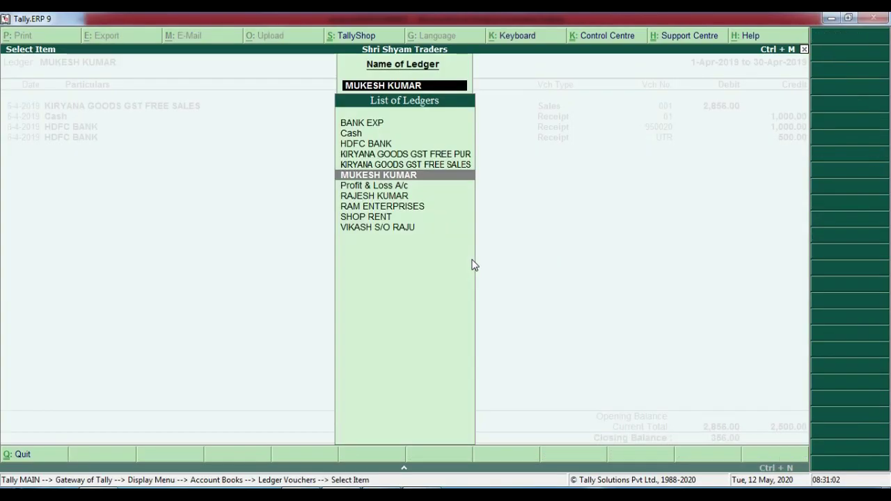
pyautogui.write('HDF')
pyautogui.press('Return')
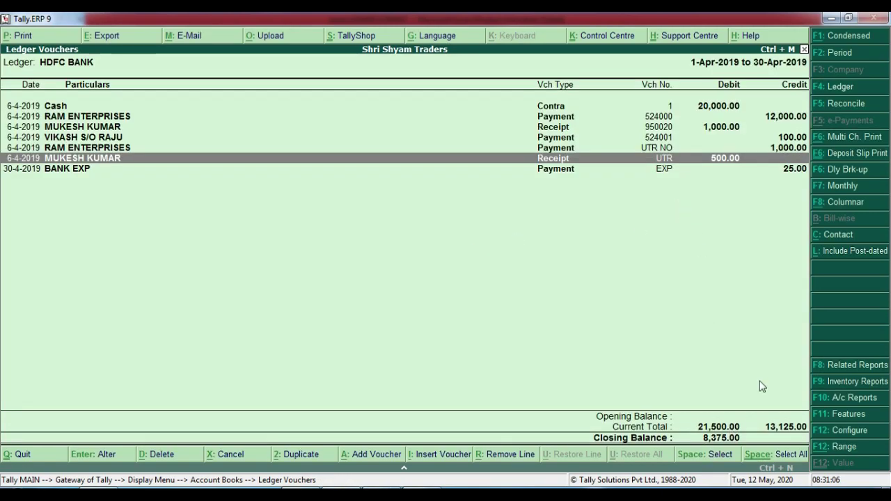
# Compare the debit total, credit total and closing balance of Excel's HDFC BANK sheet with the Tally.ERP 9 ledger
pyautogui.hotkey('alt', 'Tab')
pyautogui.click(418, 404)
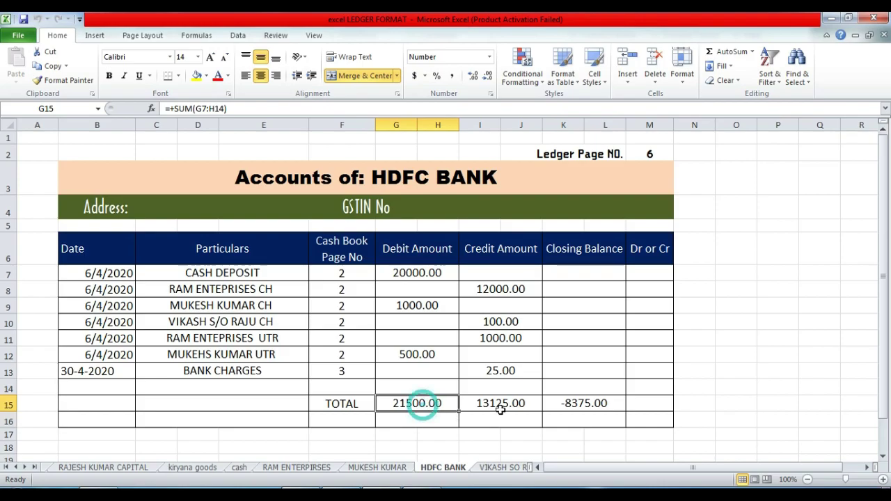
pyautogui.click(501, 406)
pyautogui.hotkey('alt', 'Tab')
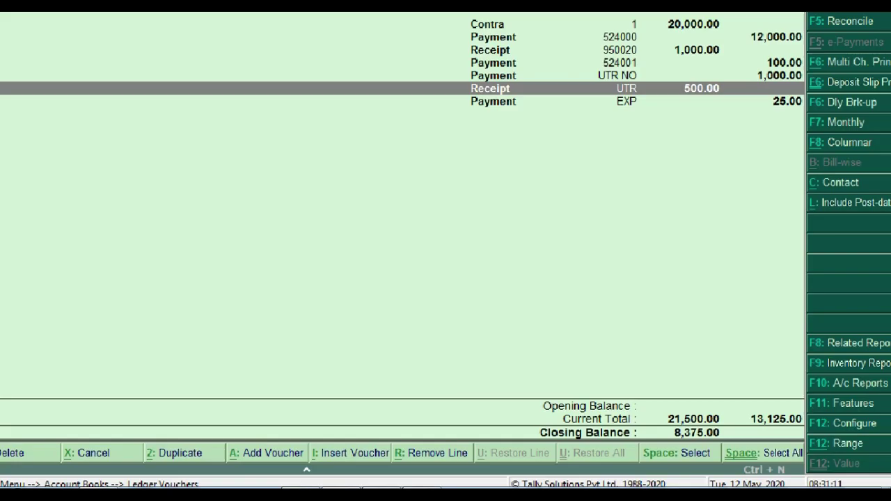
pyautogui.hotkey('alt', 'Tab')
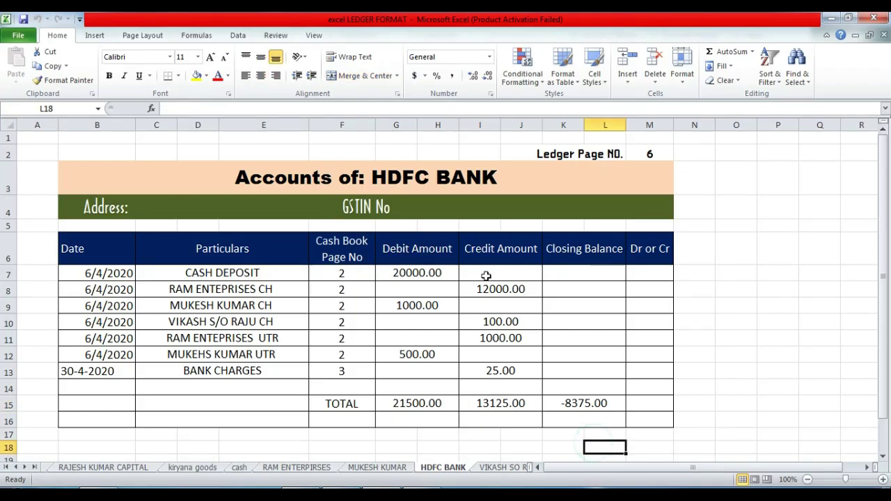
pyautogui.click(589, 412)
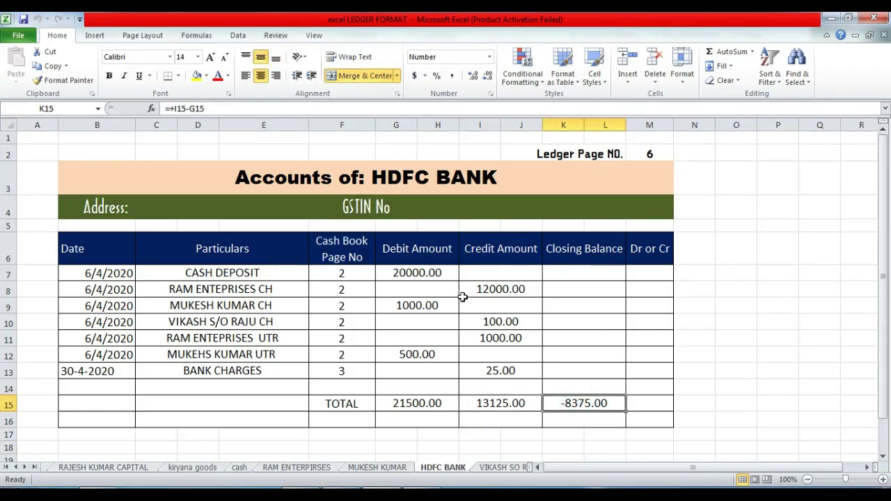
# Open the shop owner's sheet in Excel, and display the shop owner's ledger in Tally.ERP 9
pyautogui.click(499, 468)
pyautogui.hotkey('alt', 'Tab')
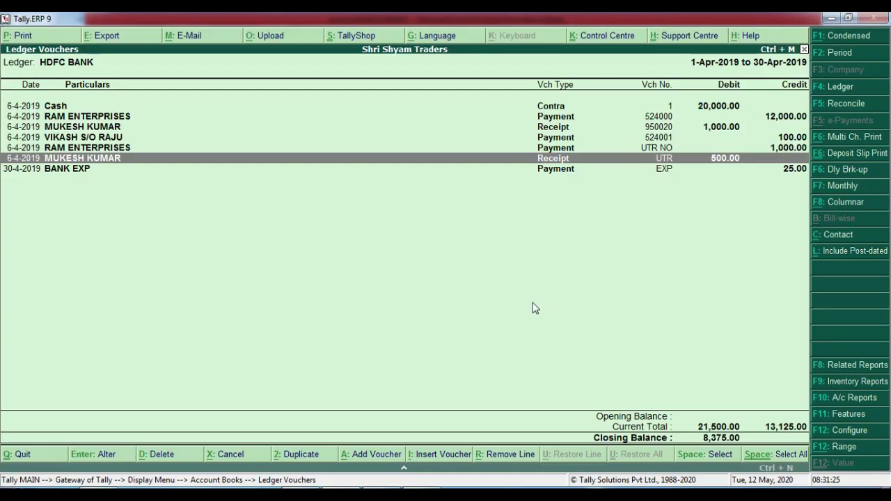
pyautogui.press('F4')
pyautogui.write('vik')
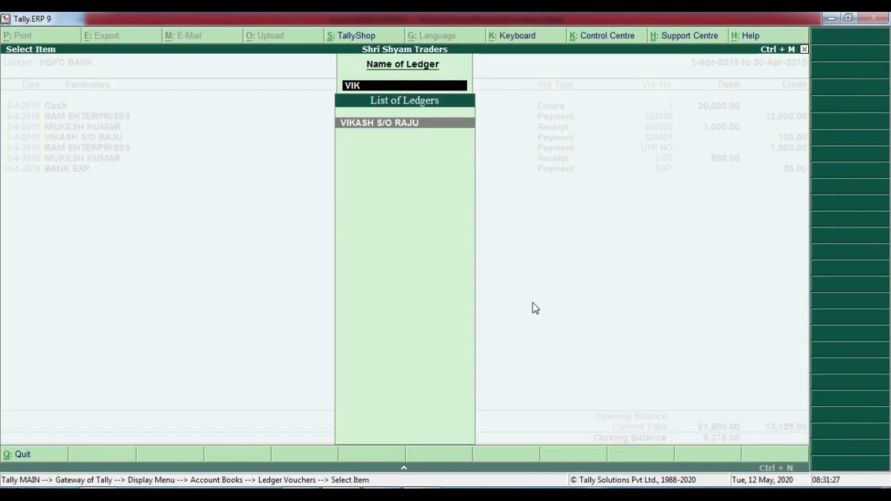
pyautogui.press('Return')
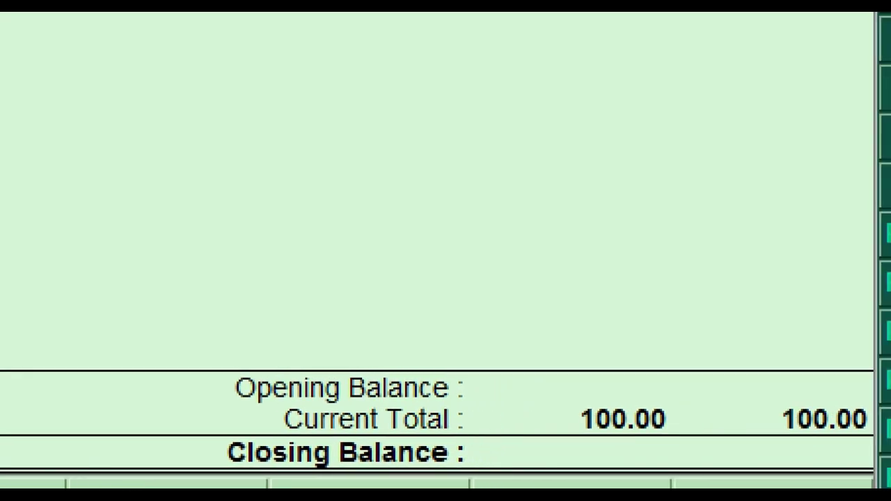
# Switch to Excel and check the debit and credit totals on the shop owner's sheet
pyautogui.hotkey('alt', 'Tab')
pyautogui.click(418, 392)
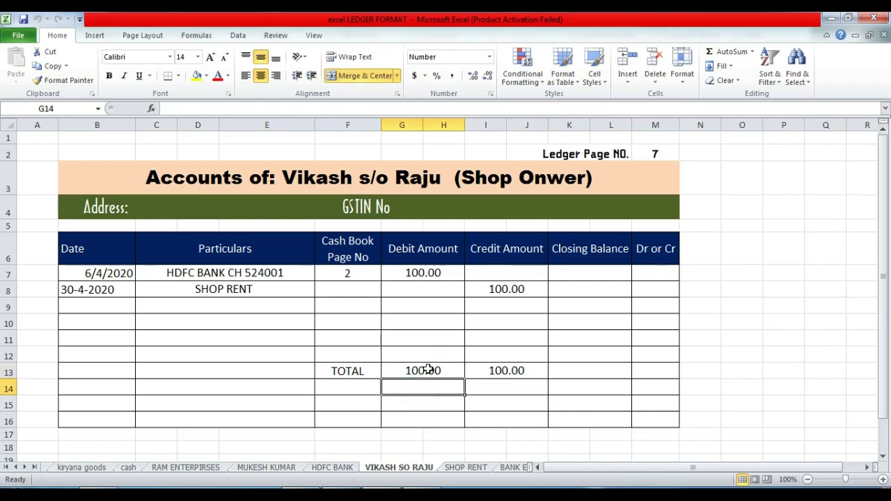
pyautogui.click(423, 370)
pyautogui.click(519, 371)
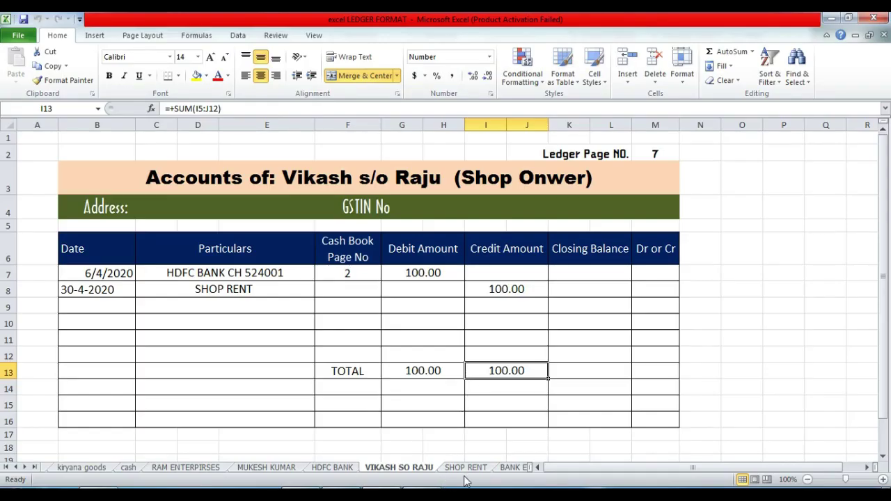
# Compare the debit entry on Excel's SHOP RENT sheet with the SHOP RENT ledger in Tally.ERP 9
pyautogui.click(466, 468)
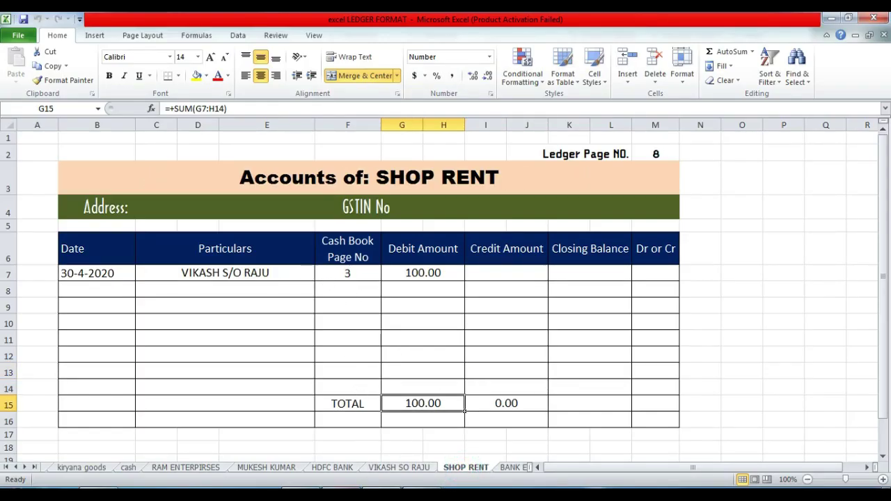
pyautogui.hotkey('alt', 'Tab')
pyautogui.press('F4')
pyautogui.write('S')
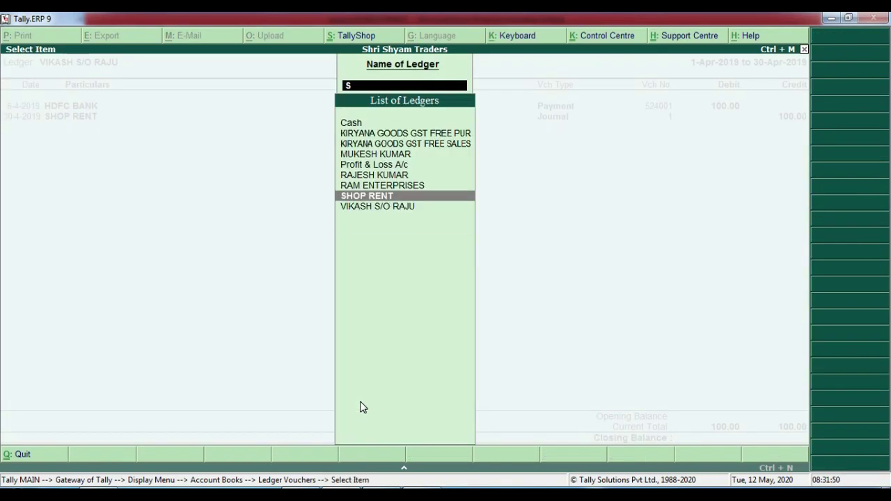
pyautogui.write('HOP')
pyautogui.press('Return')
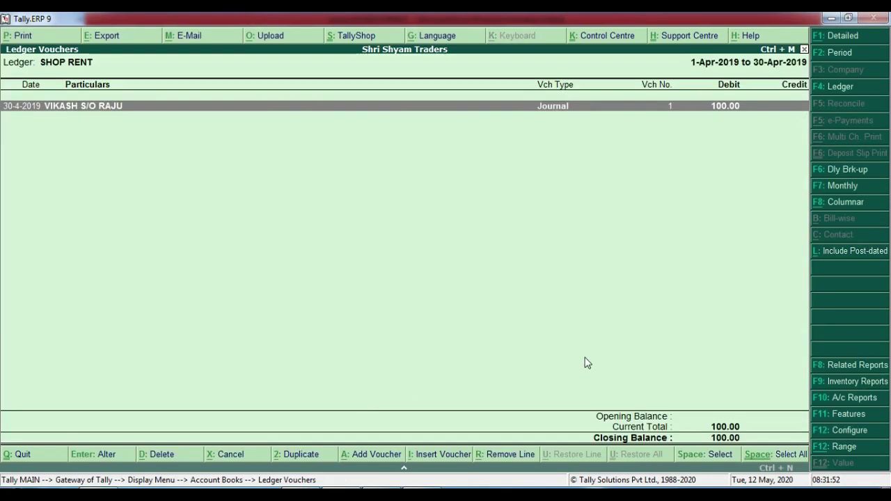
pyautogui.hotkey('alt', 'Tab')
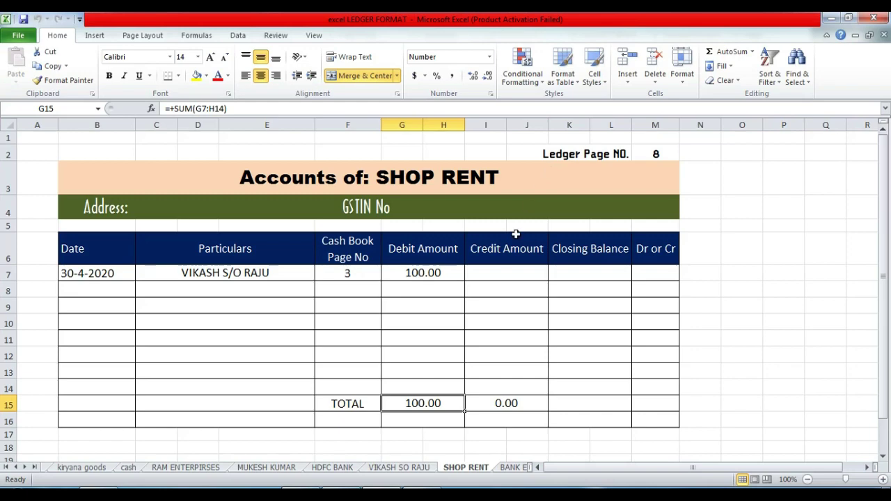
pyautogui.click(425, 273)
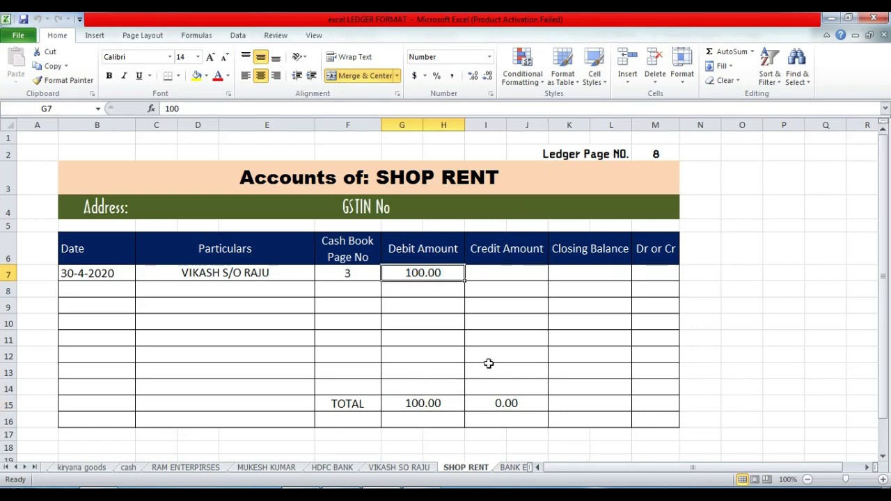
# Compare the debit total on Excel's BANK EXP sheet with the BANK EXP ledger in Tally.ERP 9
pyautogui.click(513, 468)
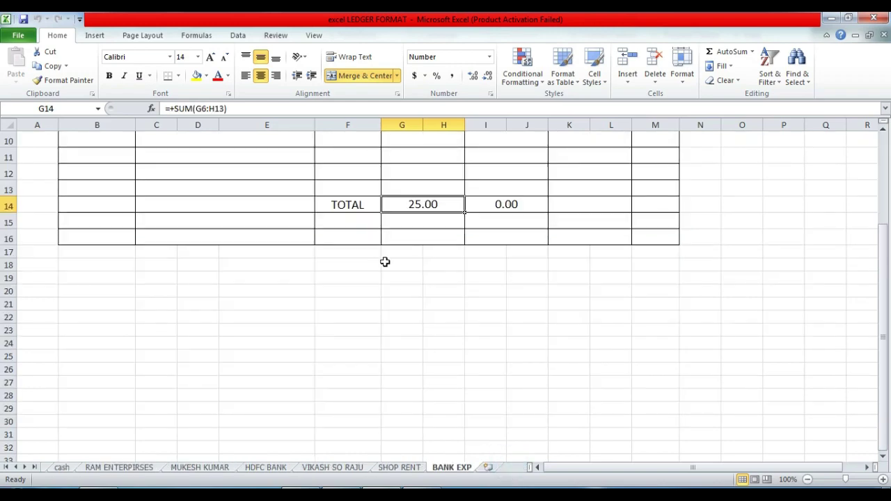
pyautogui.scroll(3, 384, 262)
pyautogui.hotkey('alt', 'Tab')
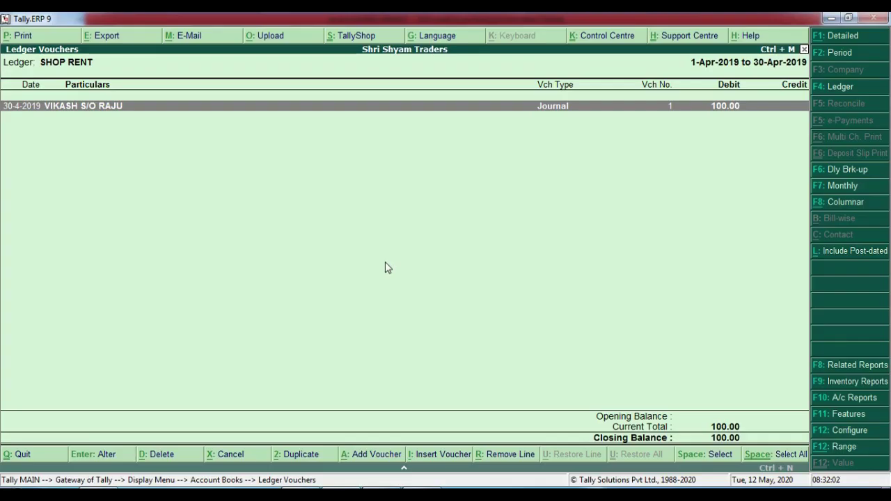
pyautogui.press('F4')
pyautogui.write('BANK')
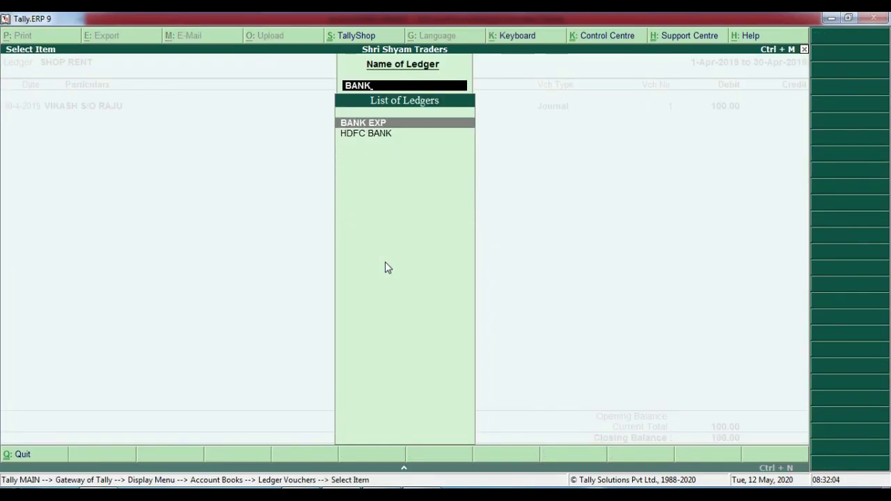
pyautogui.press('Return')
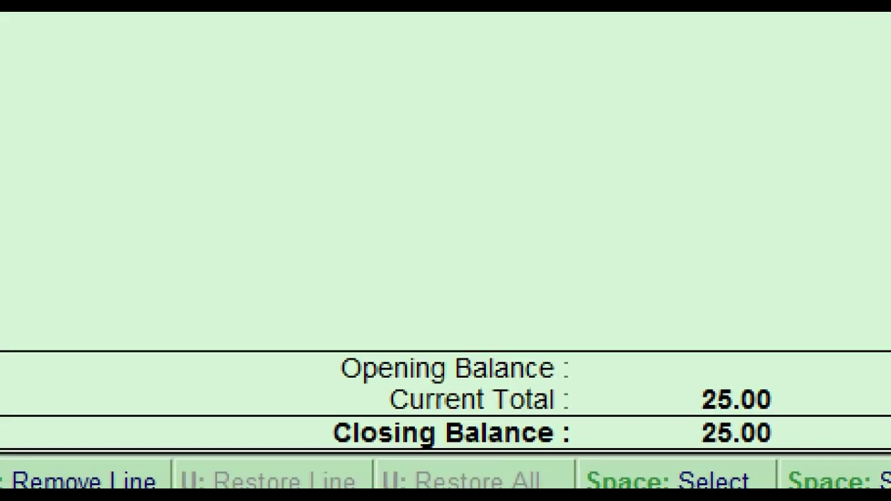
pyautogui.hotkey('alt', 'Tab')
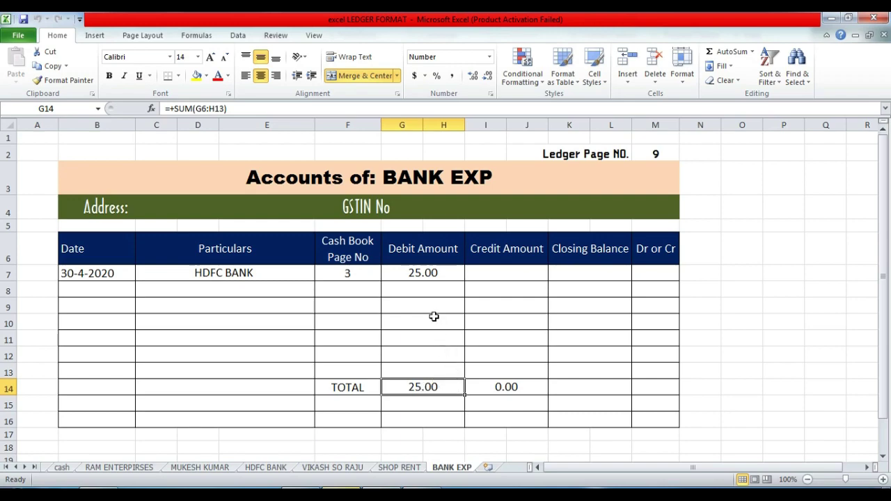
# Switch to Tally.ERP 9, leave the ledger selection and return to the Gateway of Tally
pyautogui.hotkey('alt', 'Tab')
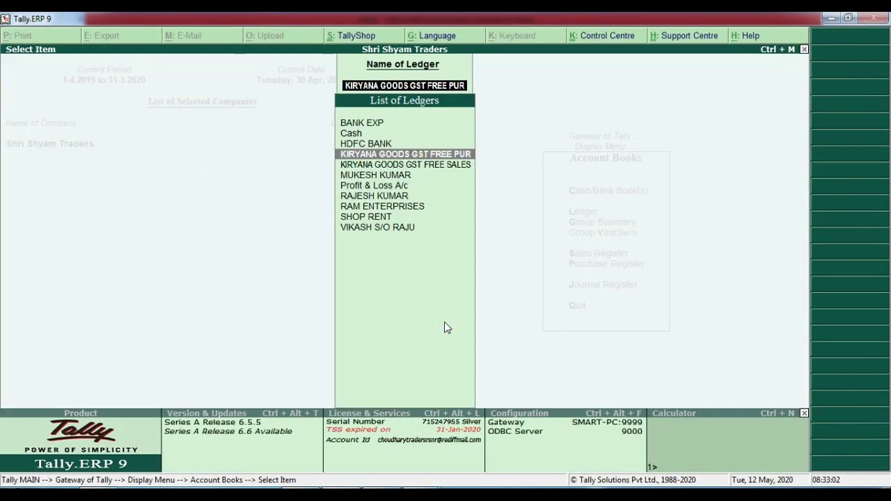
pyautogui.press('Escape')
pyautogui.press('Escape')
pyautogui.press('Escape')
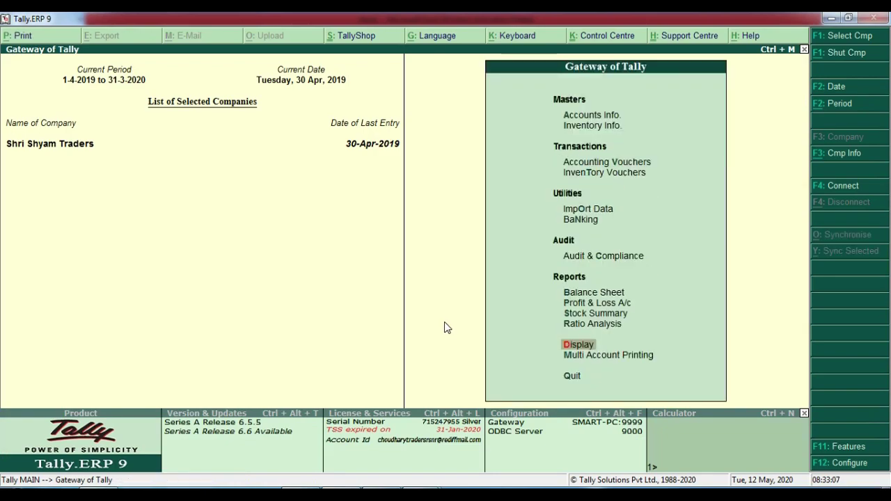
# Open the Stock Summary report and drill down into the KIRYANA GOODS group
pyautogui.press('Up')
pyautogui.press('Up')
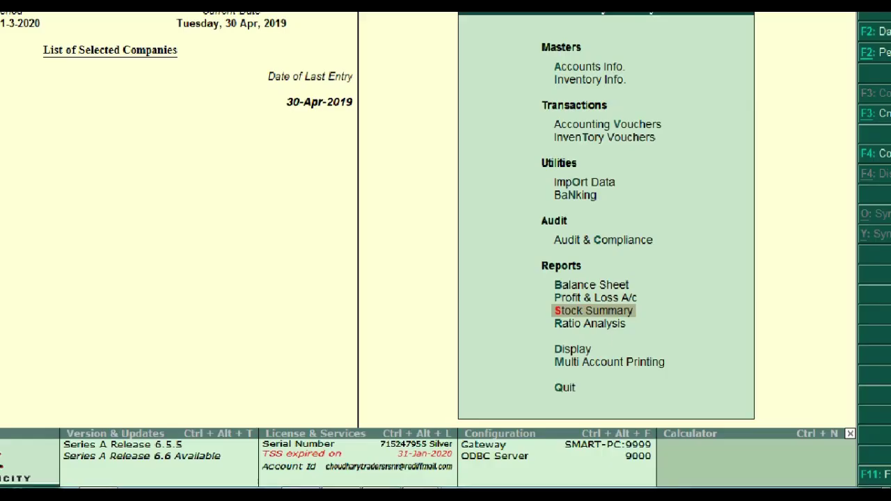
pyautogui.press('Return')
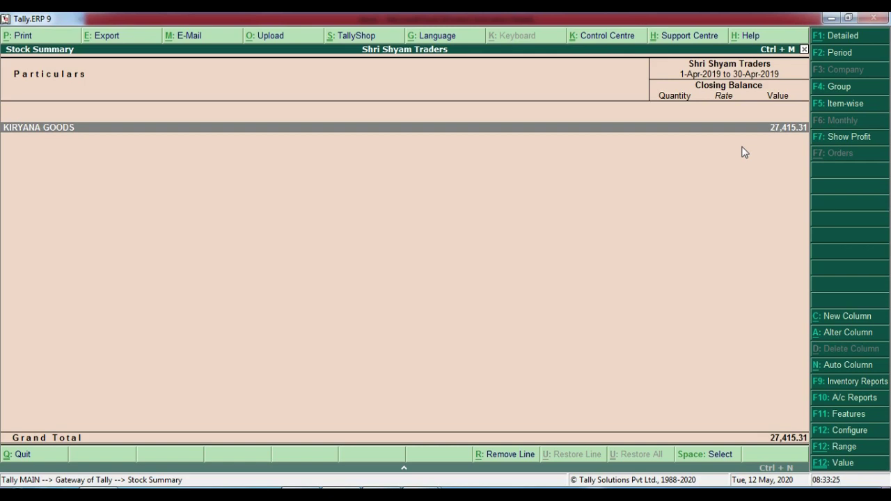
pyautogui.press('Return')
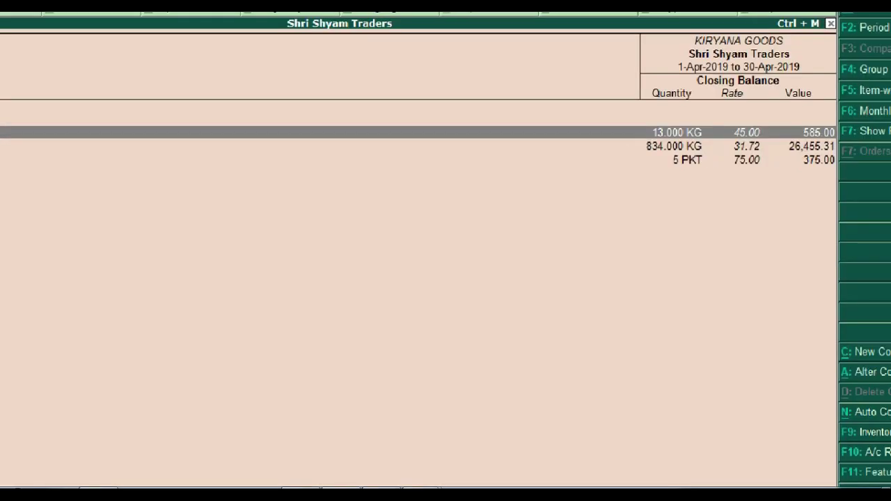
# Compare the SUGAR closing quantity and amount on Excel's STOCK sheet with the SUGAR line in Tally.ERP 9's Stock Summary
pyautogui.hotkey('alt', 'Tab')
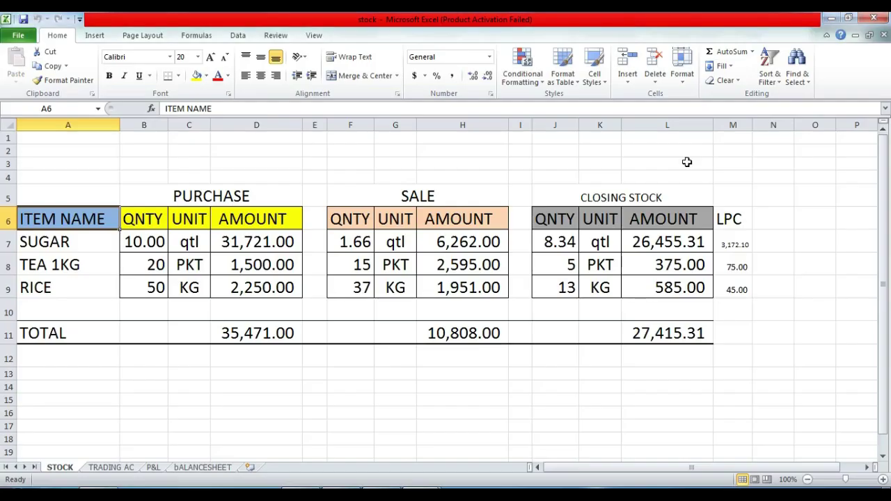
pyautogui.click(555, 241)
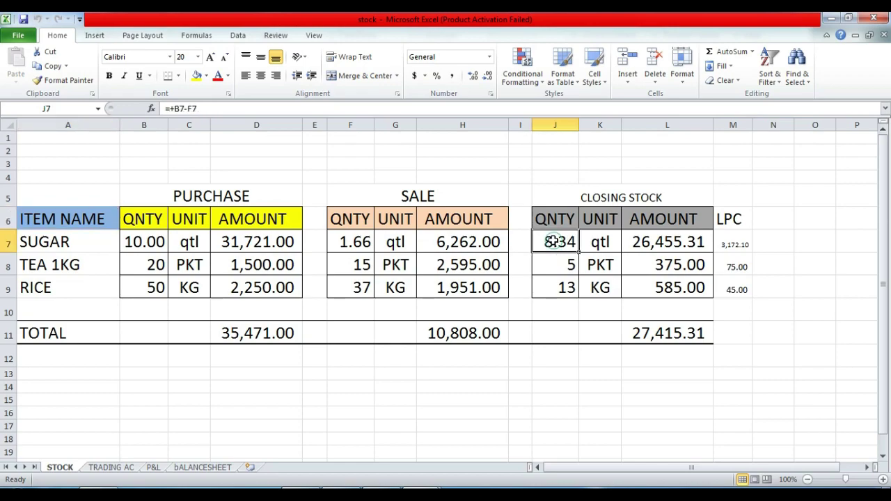
pyautogui.click(681, 245)
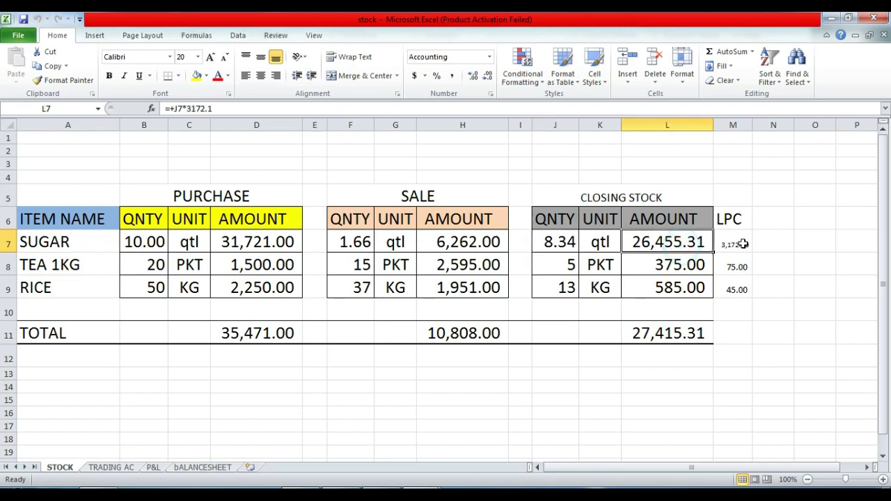
pyautogui.hotkey('alt', 'Tab')
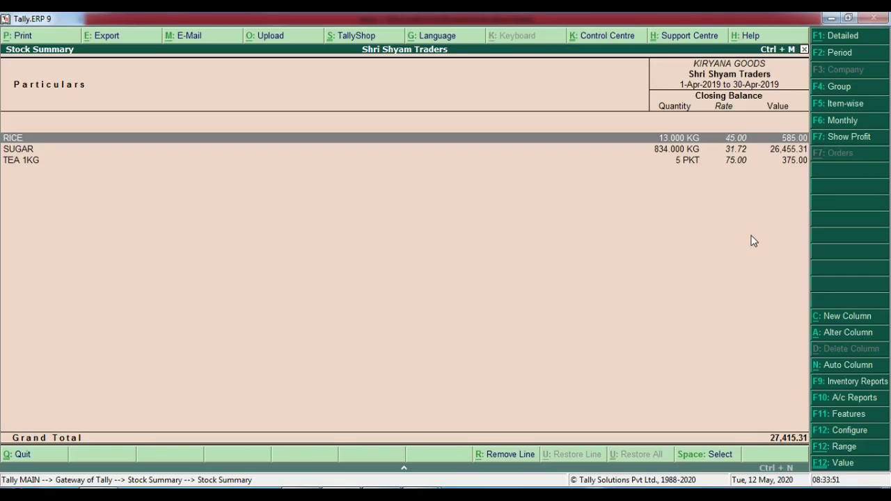
pyautogui.click(798, 152)
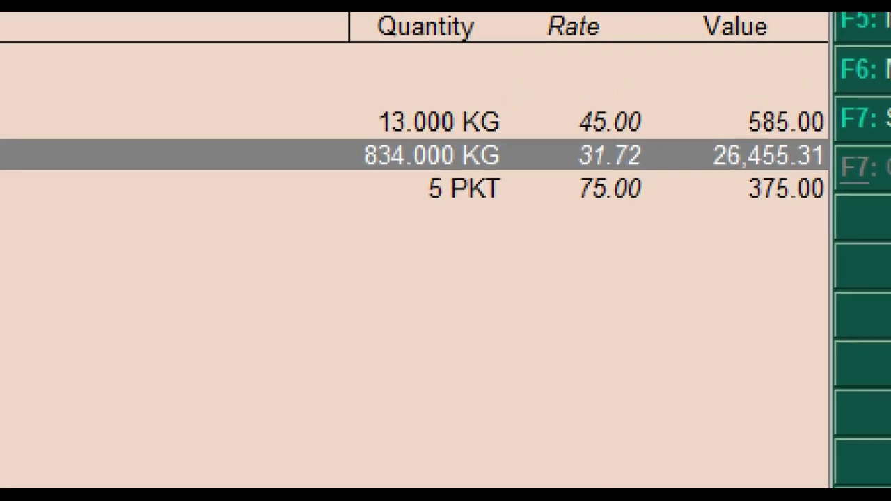
# Compare the TEA 1KG closing quantity and amount on Excel's STOCK sheet with the item's line in Tally.ERP 9
pyautogui.hotkey('alt', 'Tab')
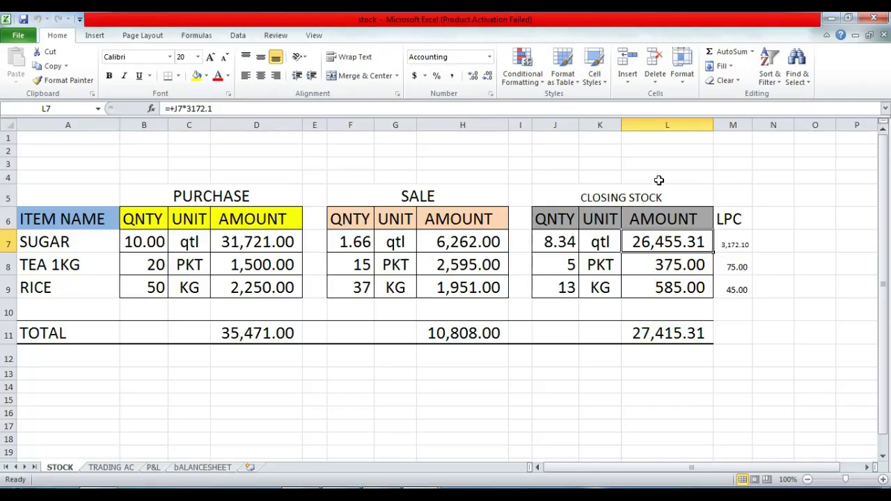
pyautogui.click(564, 264)
pyautogui.click(663, 264)
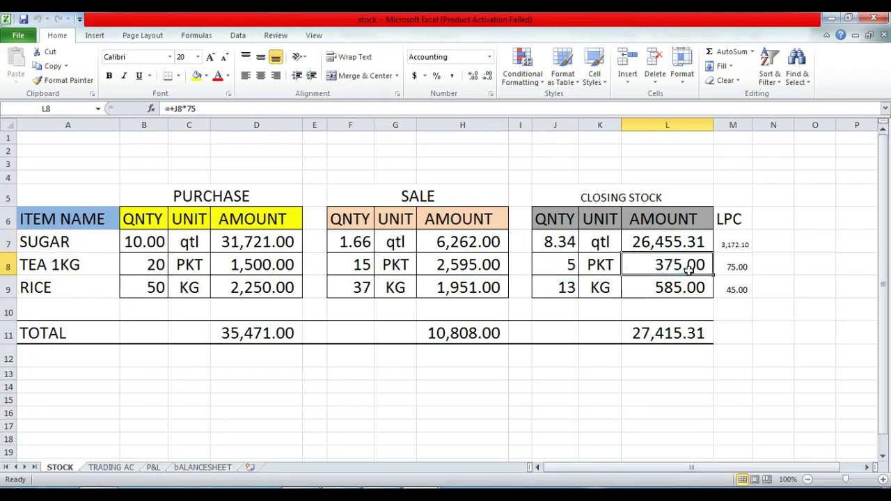
pyautogui.hotkey('alt', 'Tab')
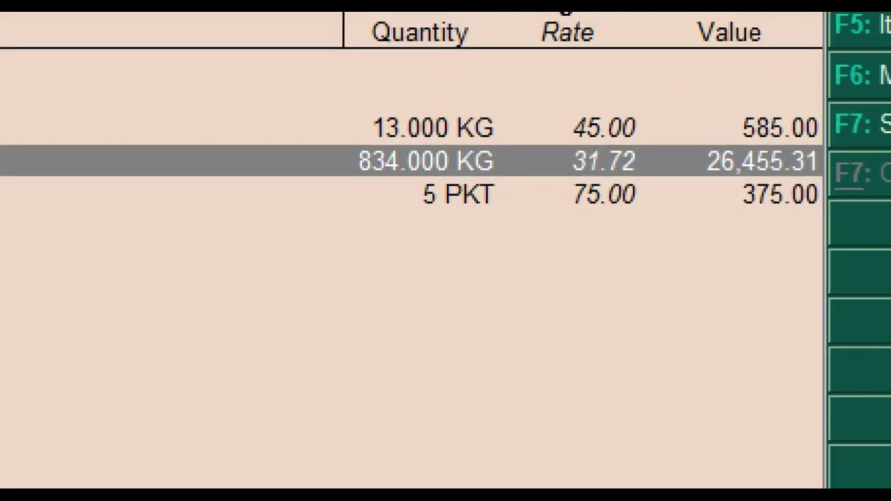
# Switch to Excel and check the RICE closing stock and the total closing stock amount on the STOCK sheet
pyautogui.hotkey('alt', 'Tab')
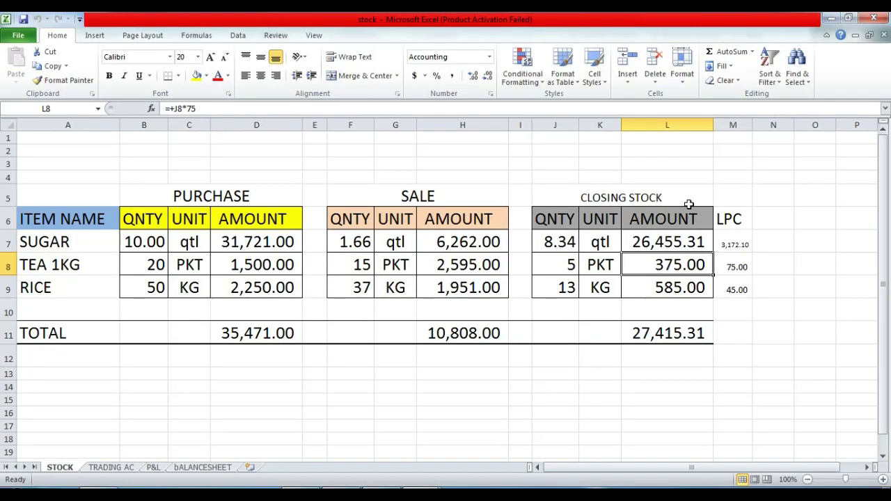
pyautogui.click(568, 288)
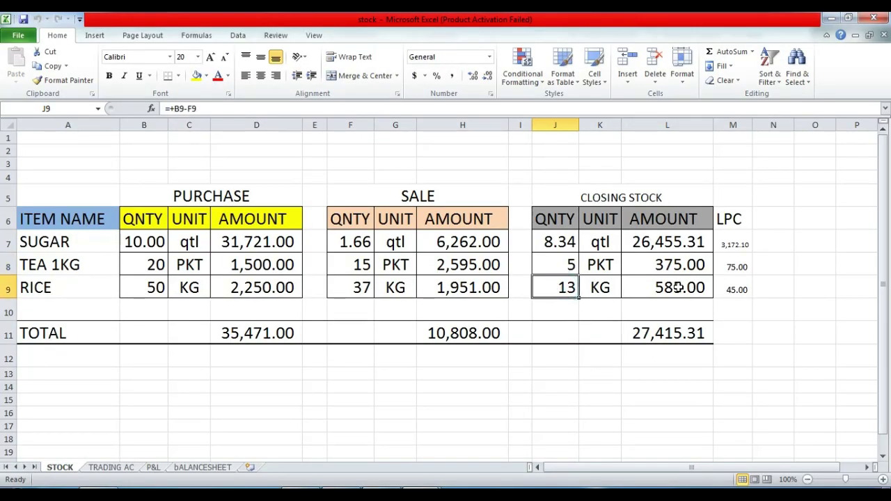
pyautogui.click(679, 289)
pyautogui.moveTo(670, 245); pyautogui.dragTo(671, 288)
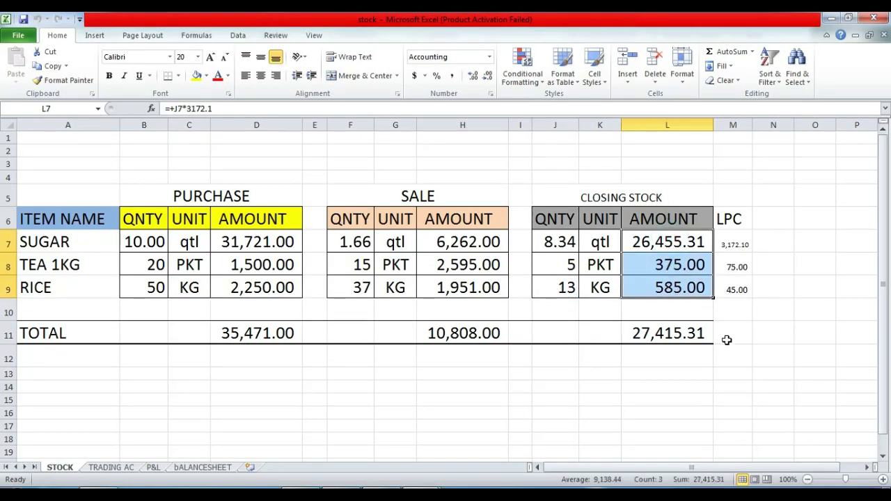
pyautogui.click(696, 400)
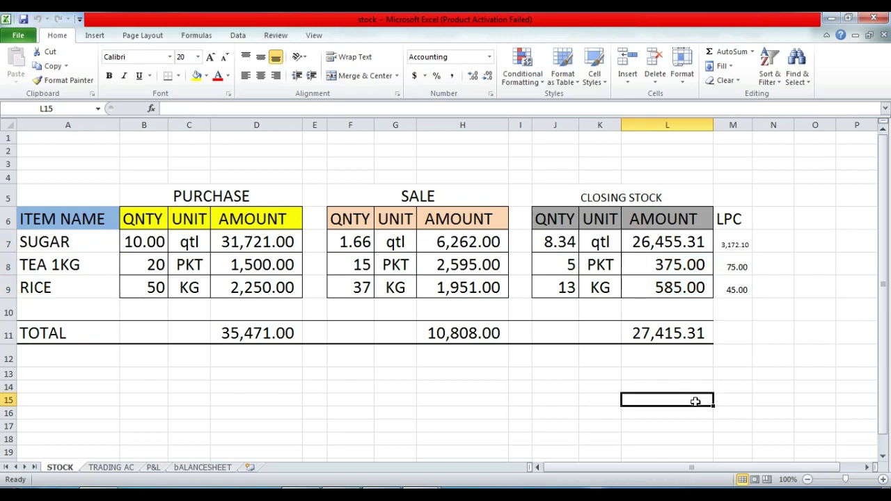
pyautogui.click(639, 336)
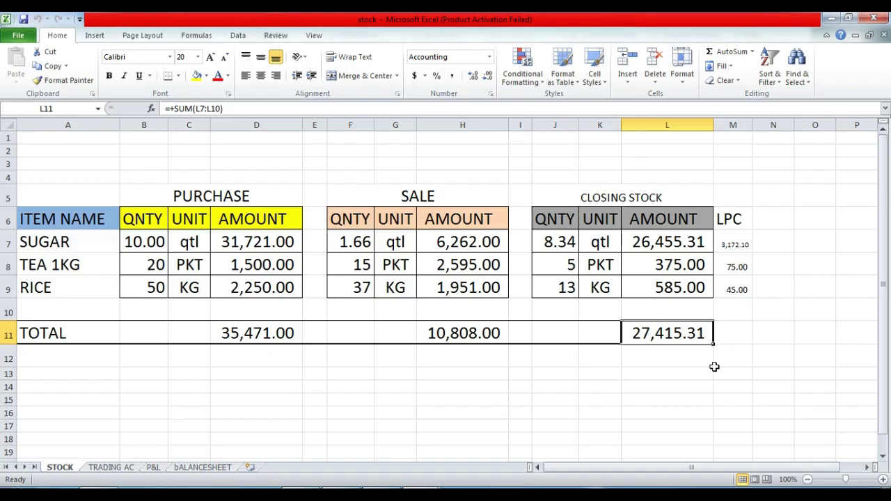
# Switch to Tally.ERP 9, leave the Stock Summary and open the Profit & Loss A/c in detailed view
pyautogui.hotkey('alt', 'Tab')
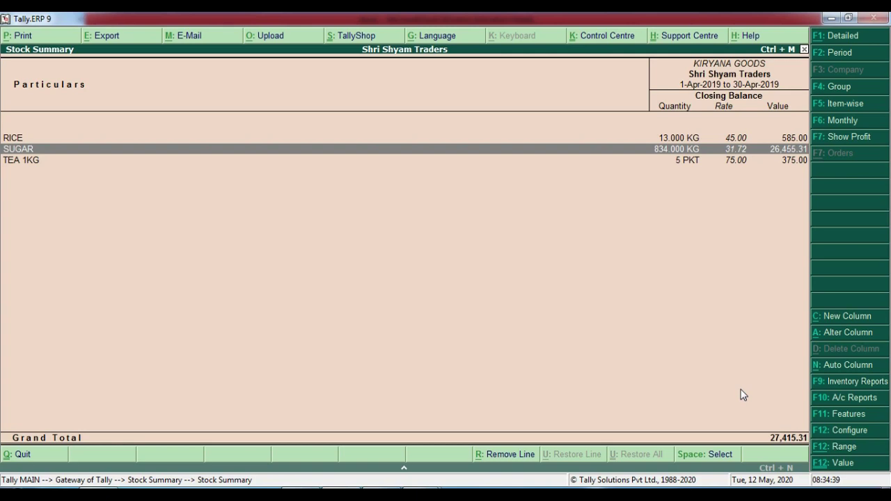
pyautogui.press('Escape')
pyautogui.press('Escape')
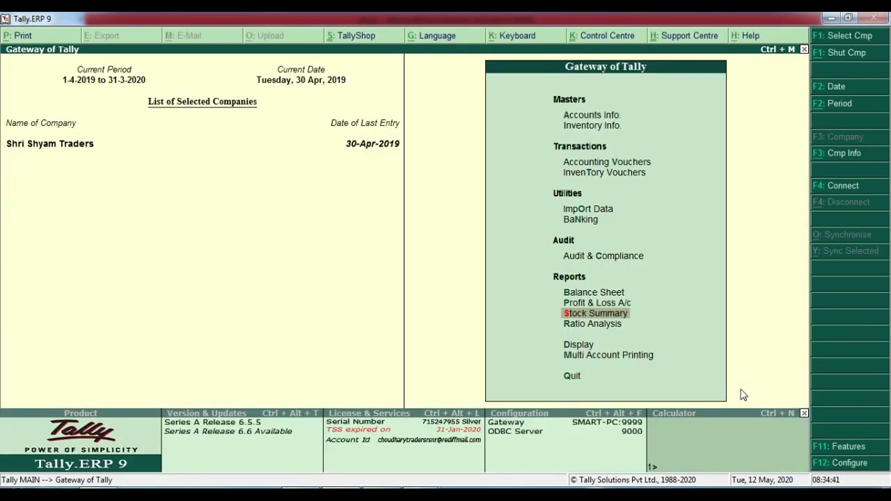
pyautogui.press('Up')
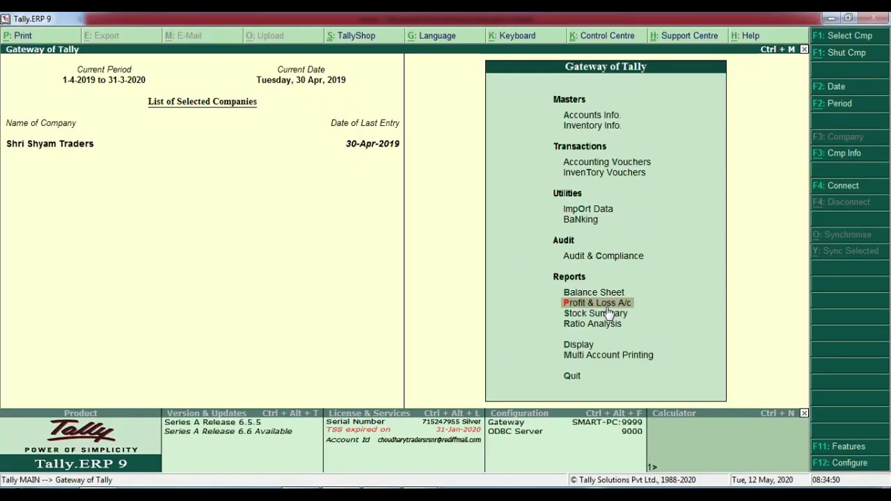
pyautogui.press('Return')
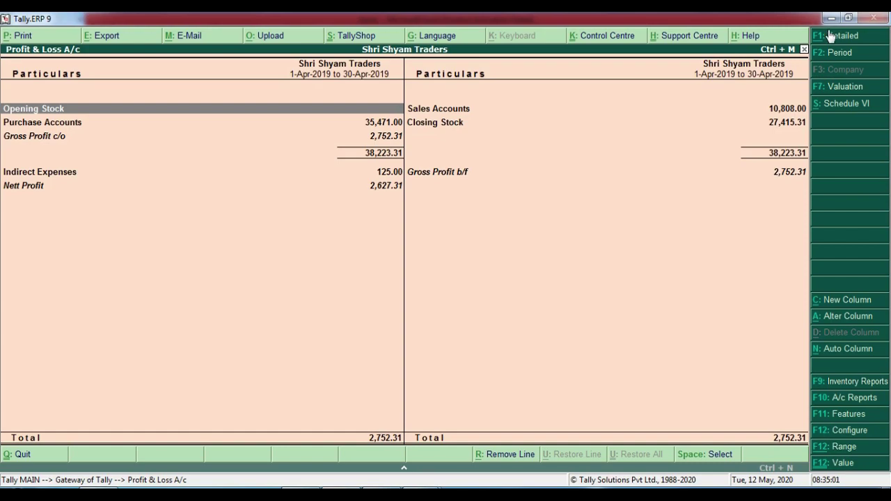
pyautogui.click(834, 37)
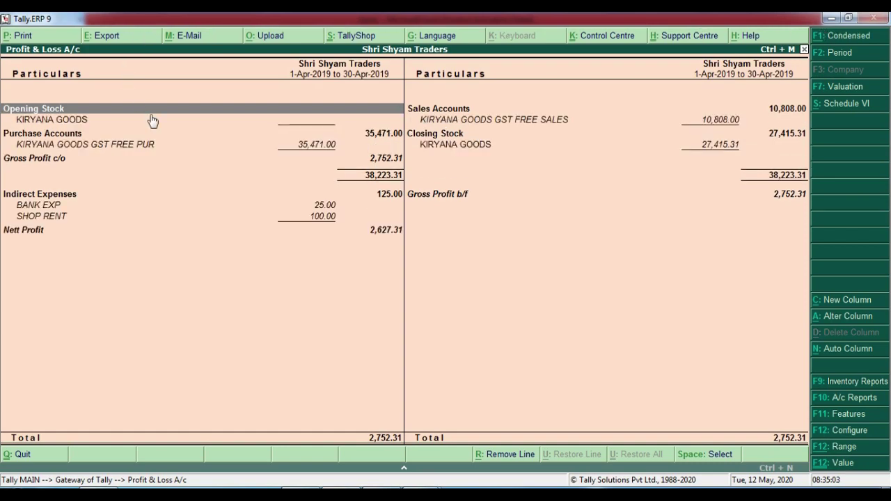
# Examine the purchase, sales and closing stock amounts of KIRYANA GOODS in the Profit & Loss A/c
pyautogui.click(309, 144)
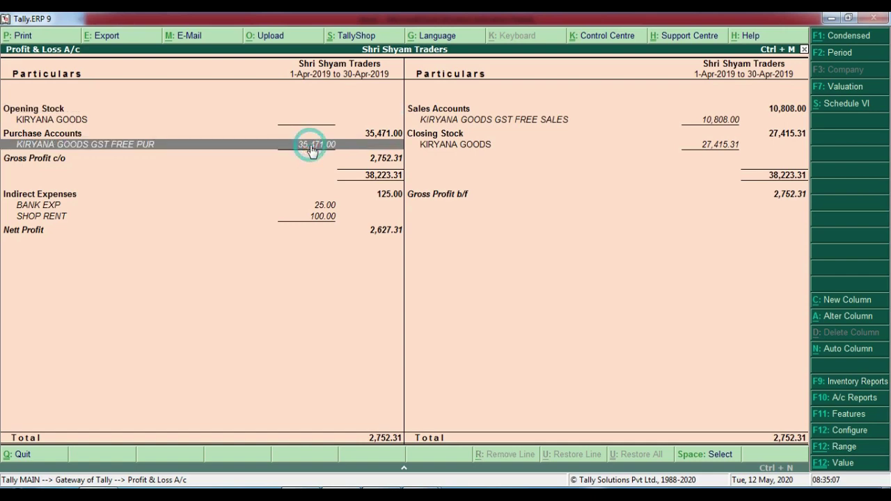
pyautogui.click(721, 124)
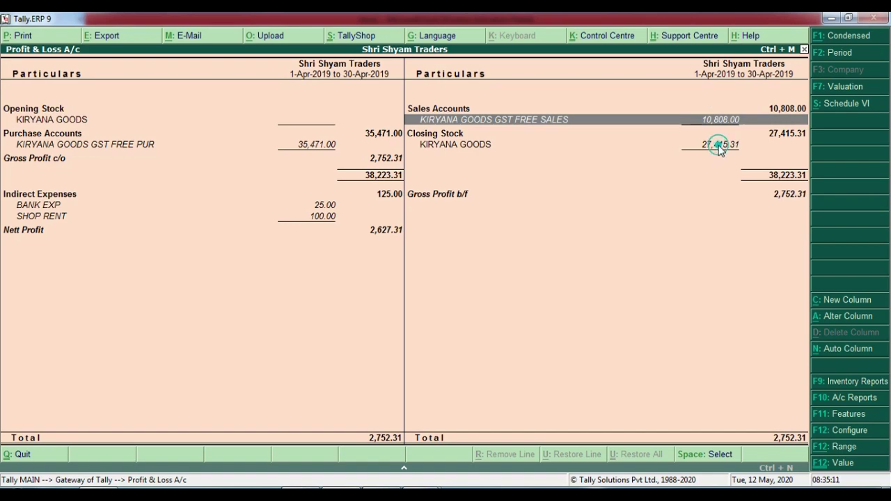
pyautogui.click(720, 148)
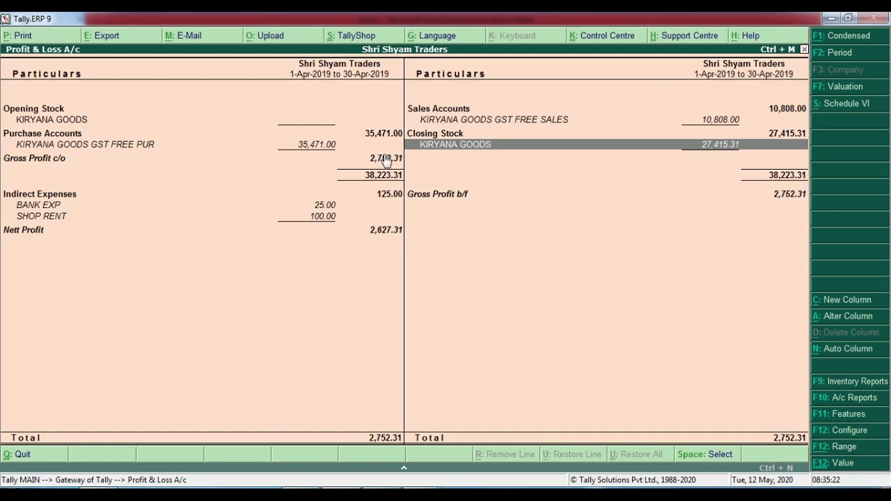
# Compare the gross profit on Excel's TRADING AC sheet with the gross profit in Tally.ERP 9's Profit & Loss A/c
pyautogui.hotkey('alt', 'Tab')
pyautogui.scroll(-1, 216, 350)
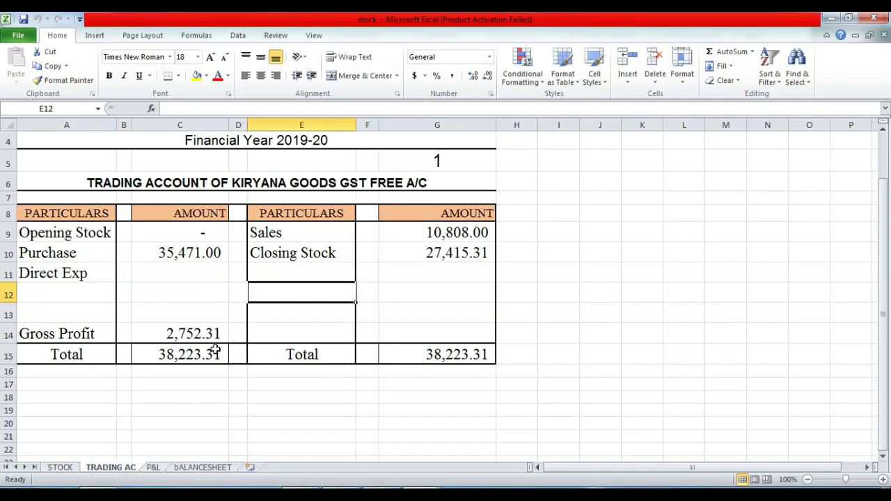
pyautogui.click(175, 330)
pyautogui.scroll(1, 174, 330)
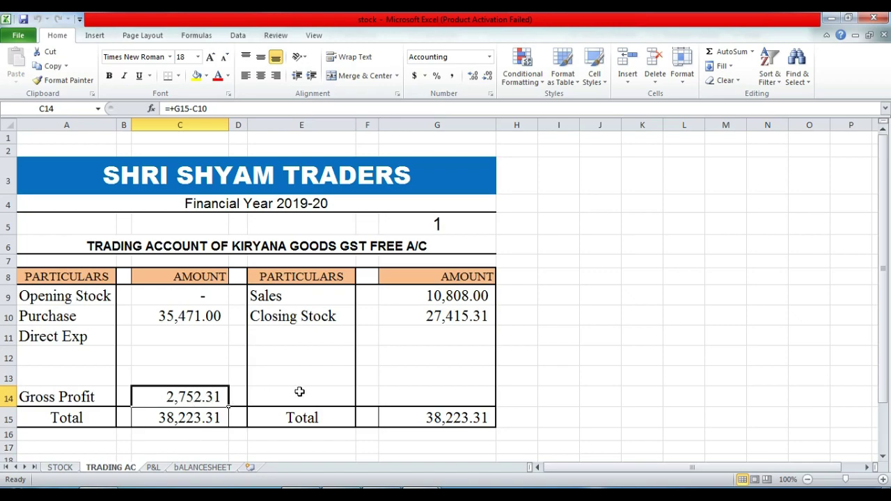
pyautogui.hotkey('alt', 'Tab')
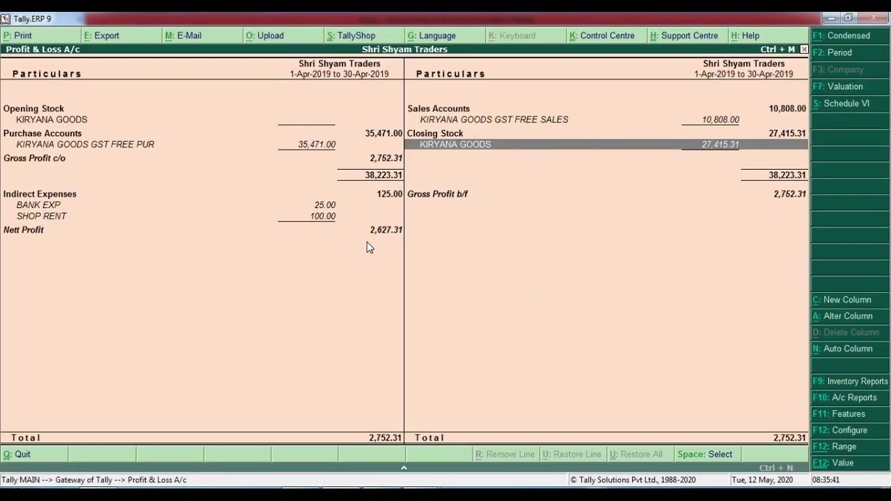
# Compare the shop rent and net profit in Tally.ERP 9 with the P&L sheet of Excel's stock workbook
pyautogui.click(325, 217)
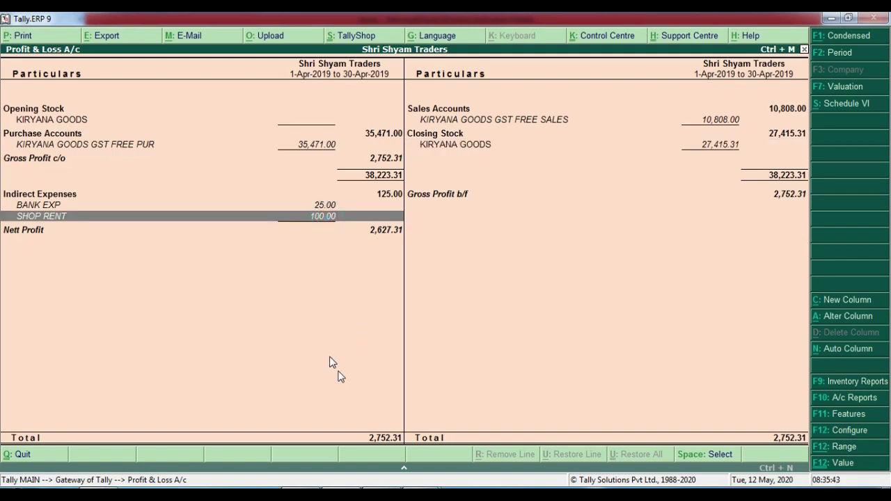
pyautogui.moveTo(425, 487)
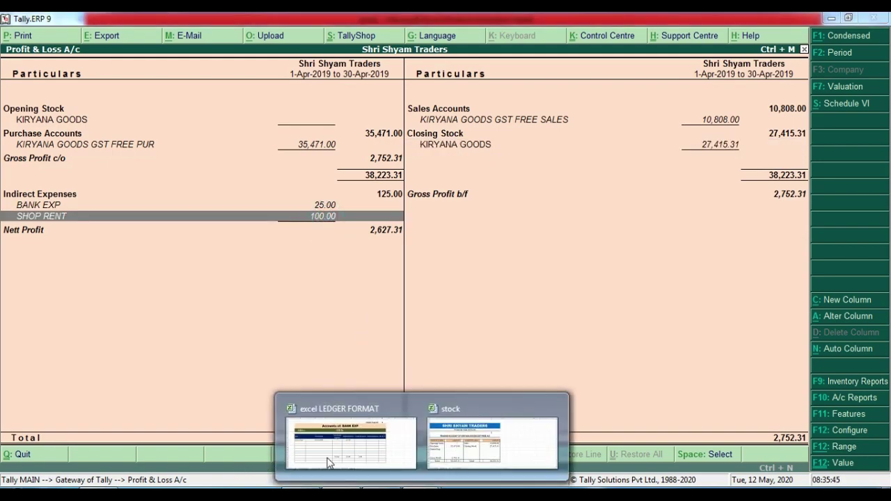
pyautogui.click(474, 438)
pyautogui.click(155, 468)
pyautogui.scroll(2, 163, 425)
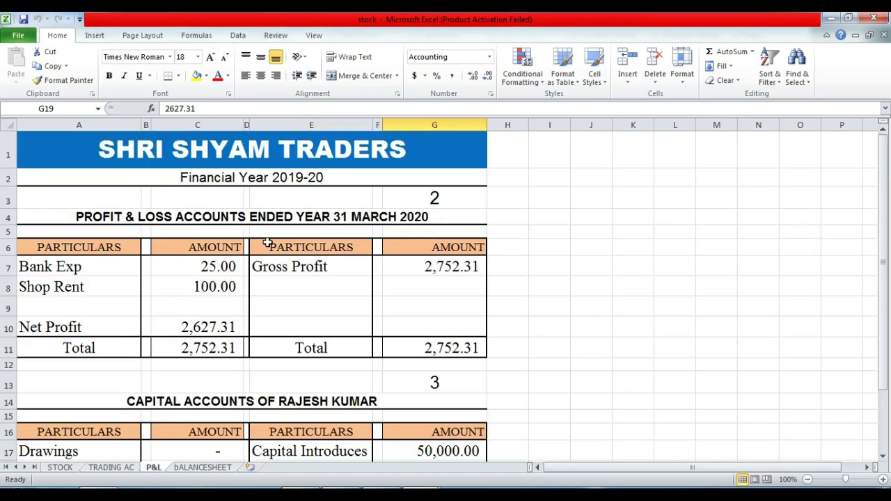
pyautogui.click(204, 322)
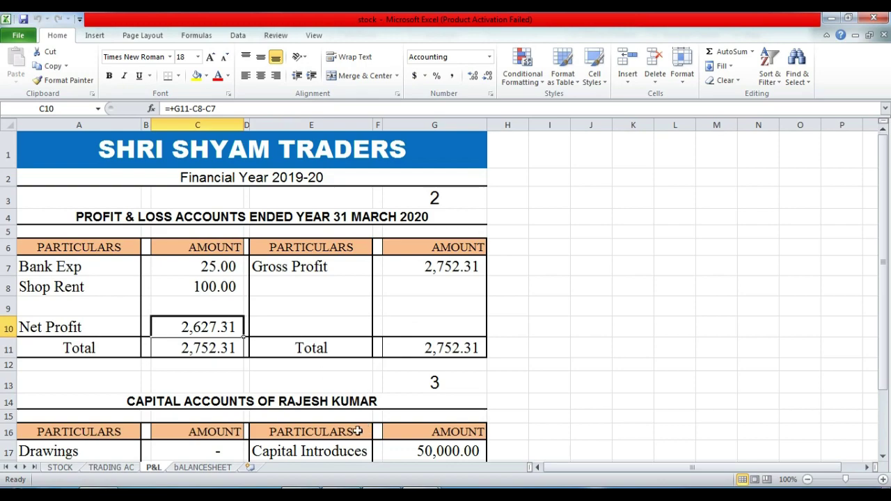
pyautogui.hotkey('alt', 'Tab')
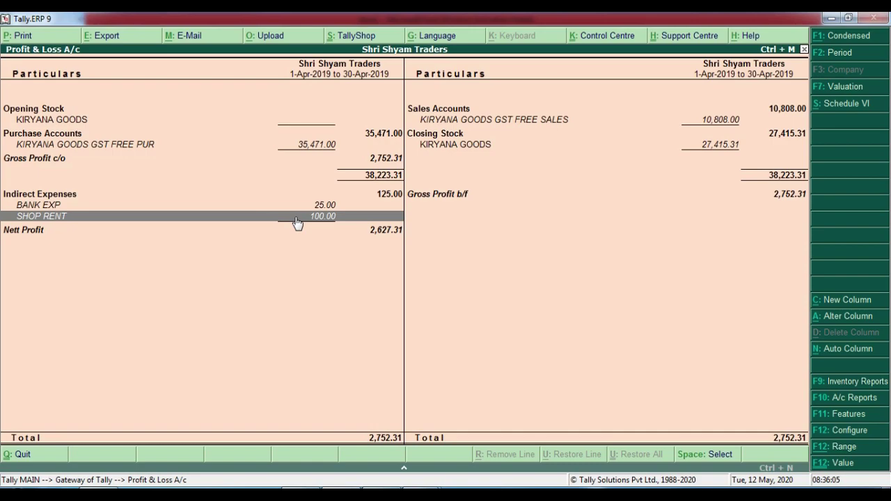
# Leave the Profit & Loss A/c and open the Balance Sheet report
pyautogui.press('Escape')
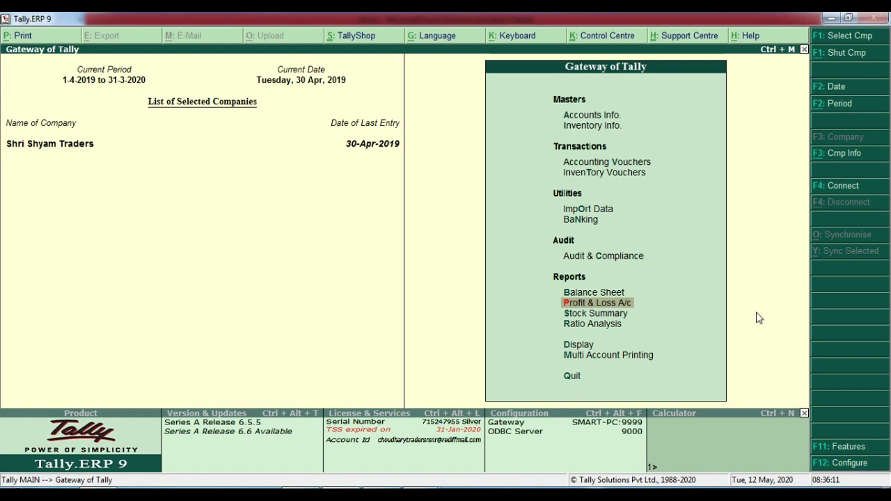
pyautogui.press('Up')
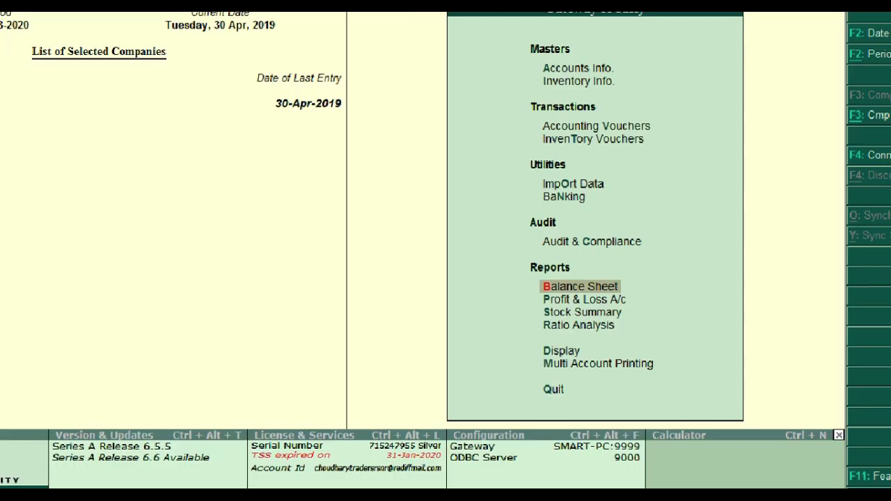
pyautogui.press('Return')
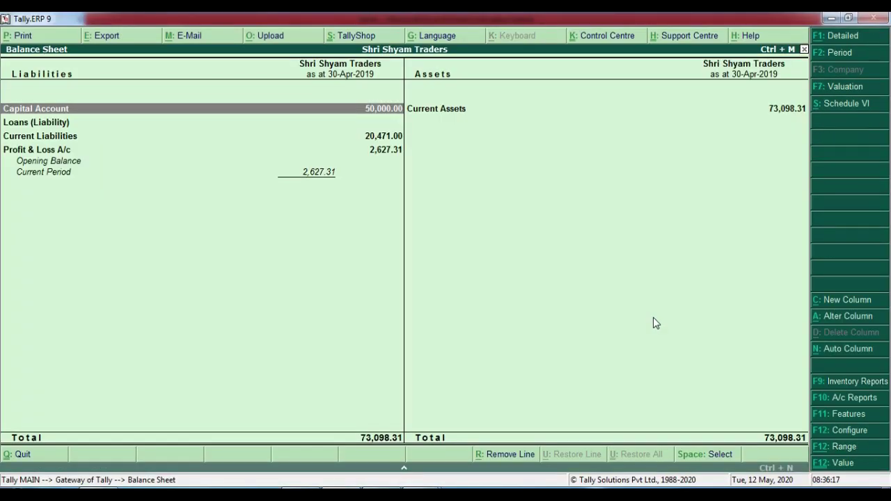